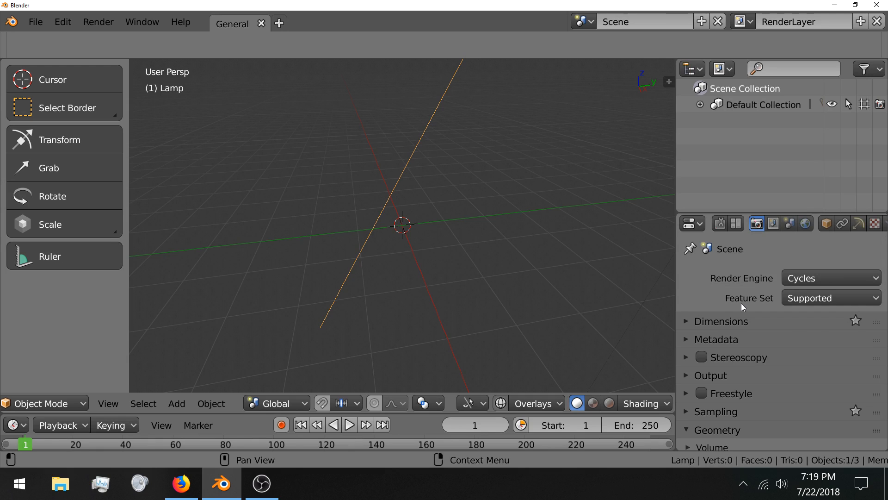
Switch the 3D viewport to rendered shading to preview the cube with Cycles
left_click(609, 403)
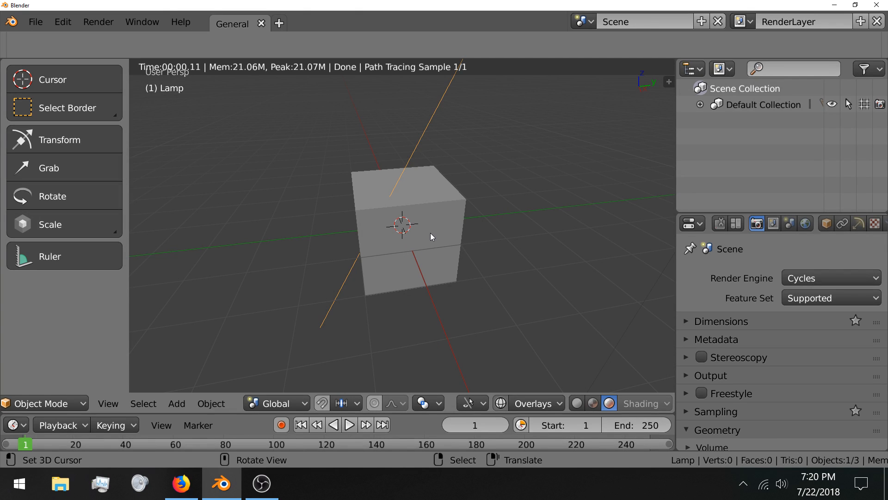
middle_click_drag(431, 235, 446, 269)
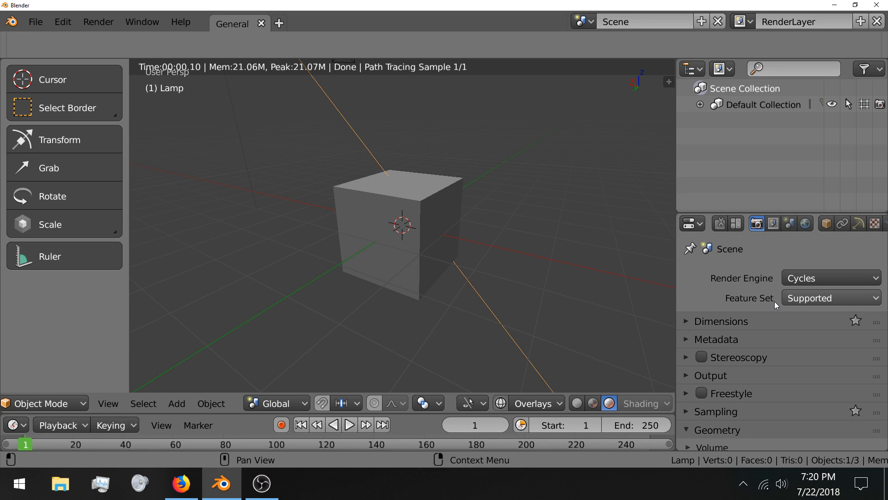
Examine the Light Paths render settings, including the Max Bounces and Caustics options
scroll(703, 291, "down", 1)
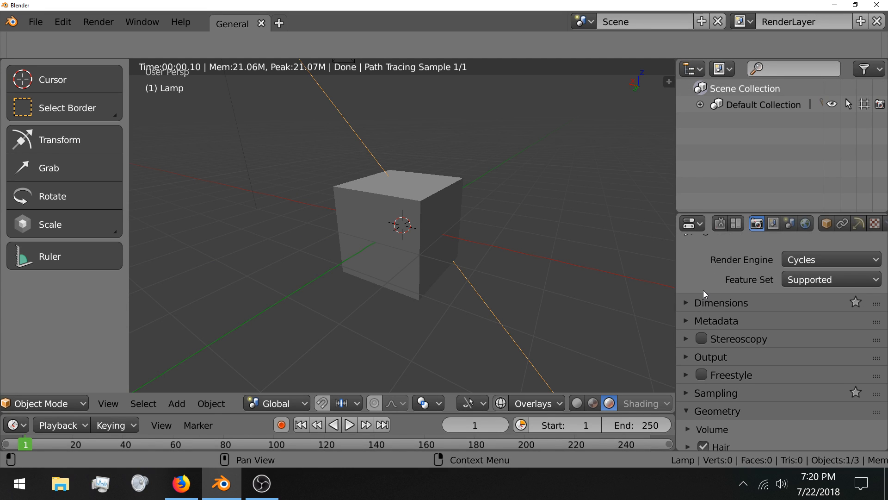
scroll(703, 290, "down", 4)
scroll(701, 283, "down", 2)
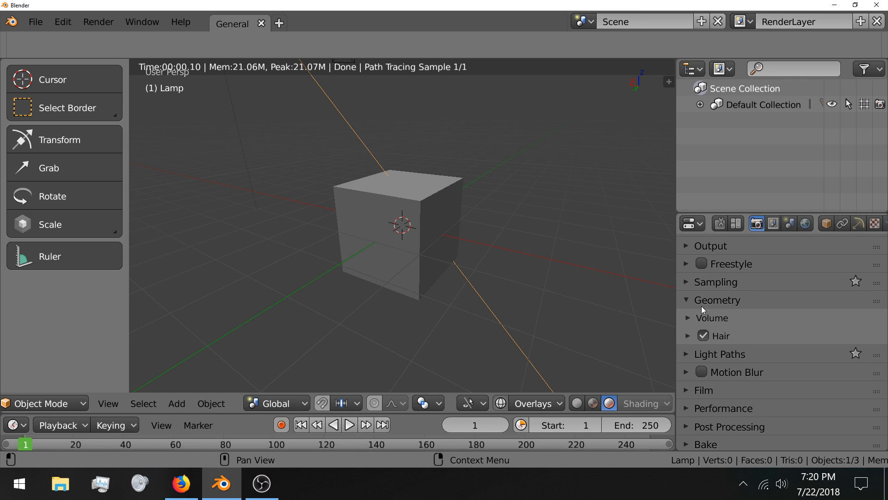
left_click(685, 352)
left_click(691, 365)
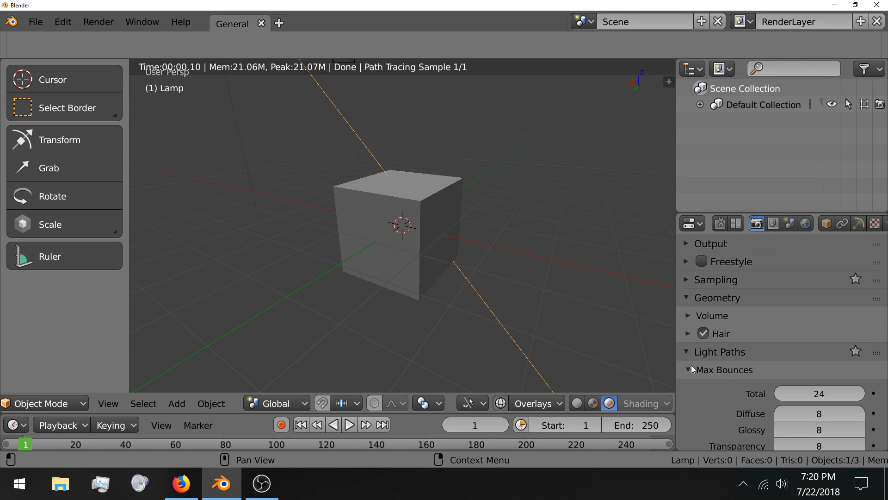
scroll(693, 357, "down", 3)
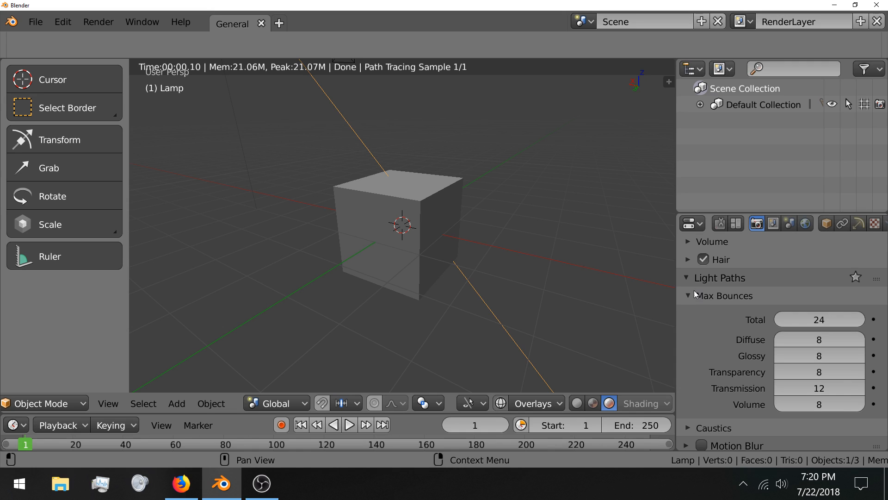
left_click(694, 294)
left_click(692, 351)
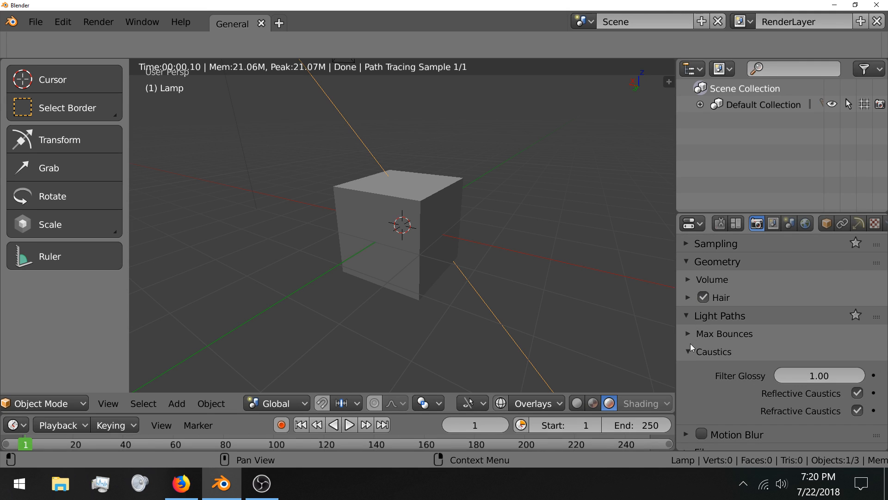
left_click(687, 351)
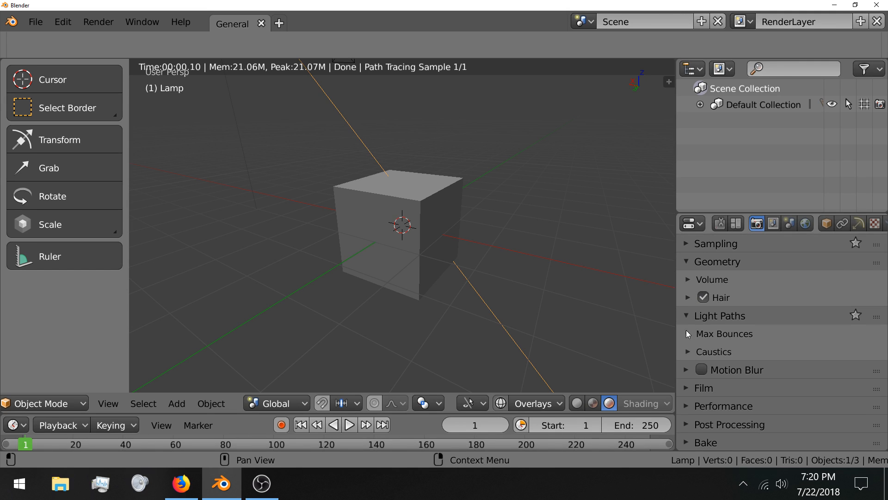
left_click(689, 315)
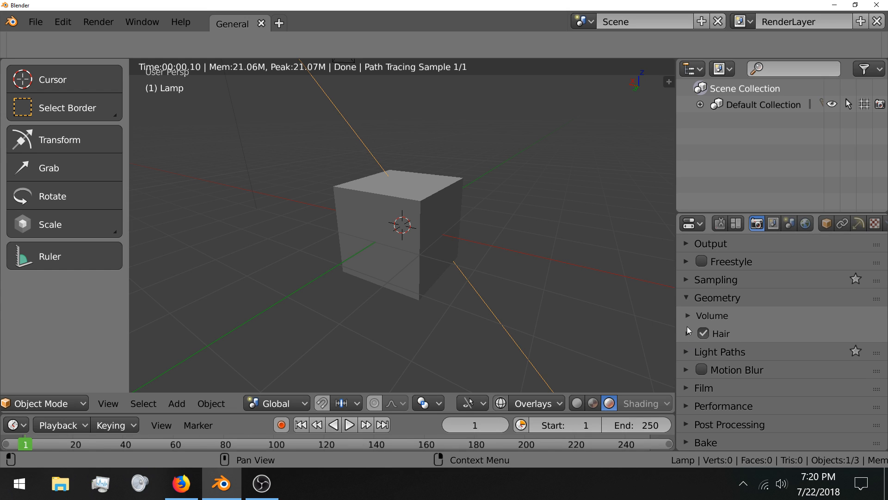
Examine the render Sampling settings and the render layer's Denoising options
left_click(688, 281)
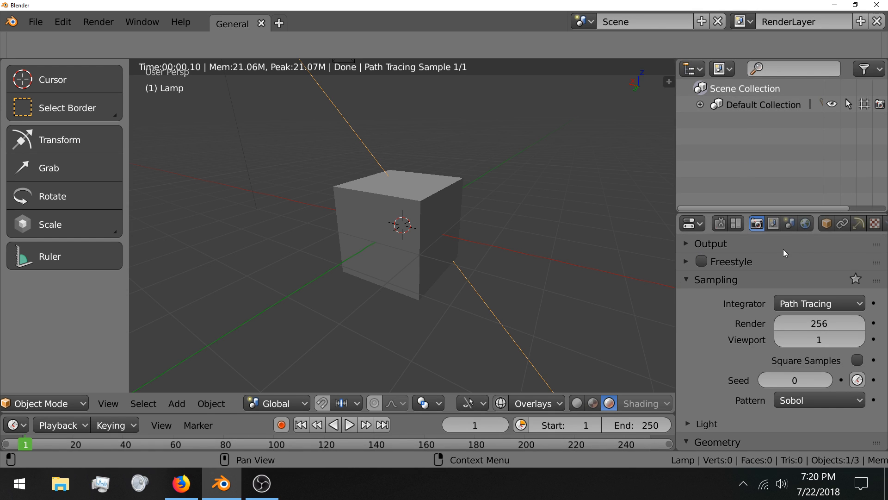
left_click(773, 224)
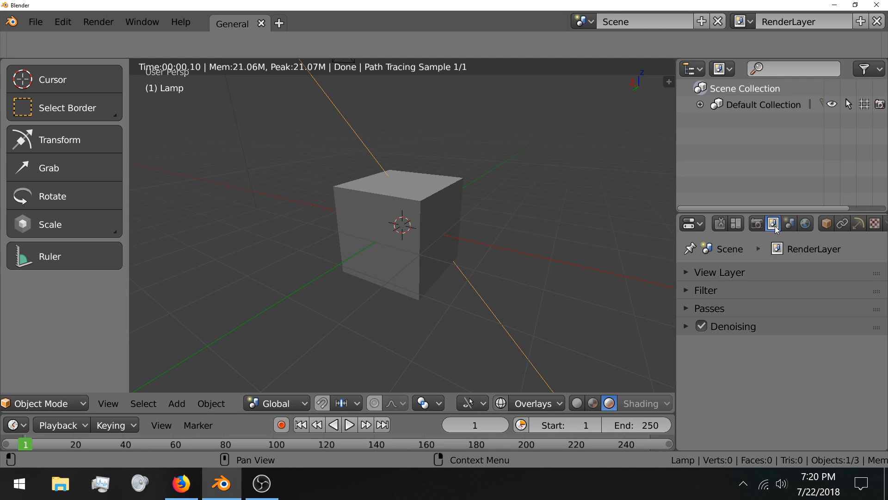
left_click(688, 326)
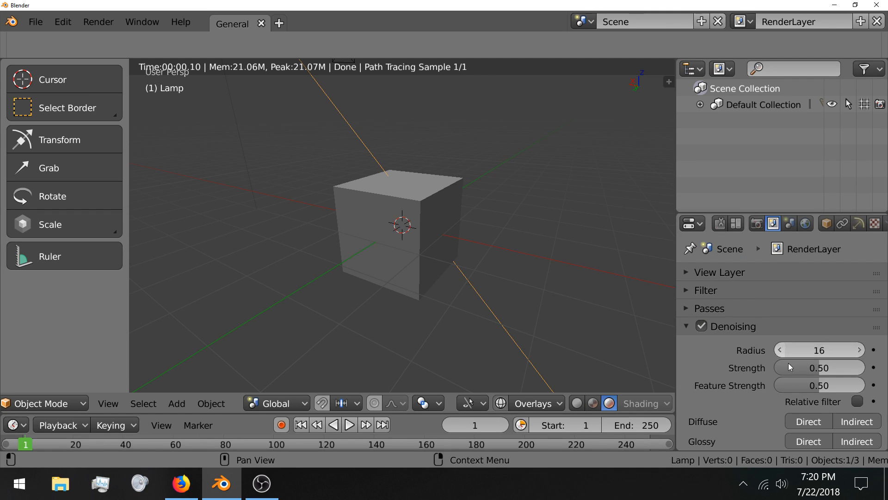
left_click(685, 327)
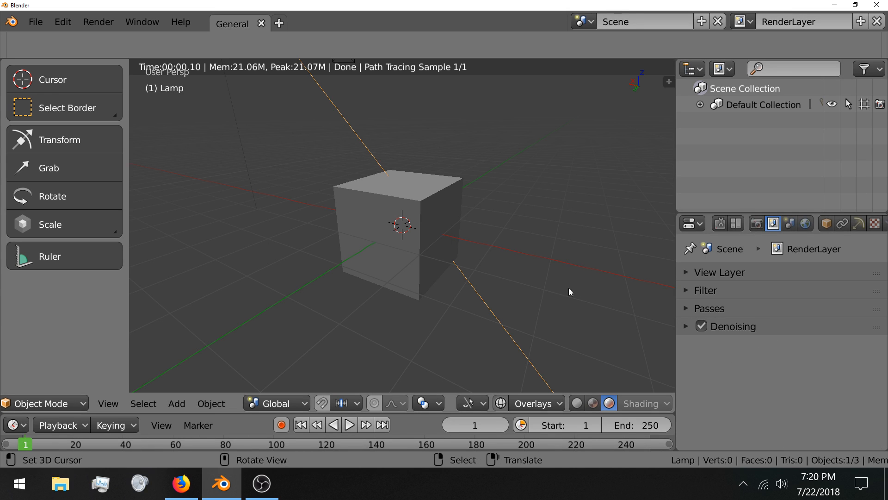
Select the cube, enter Edit Mode, and look through the available mesh editing tools
right_click(409, 234)
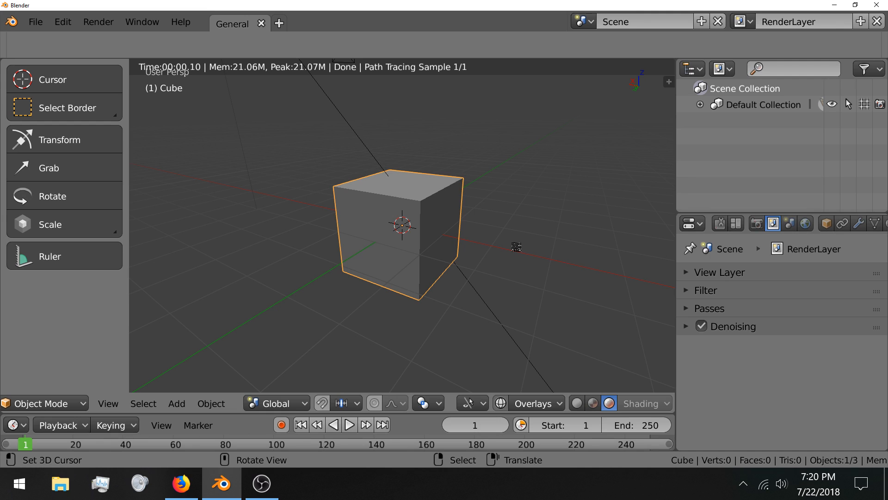
key("Tab")
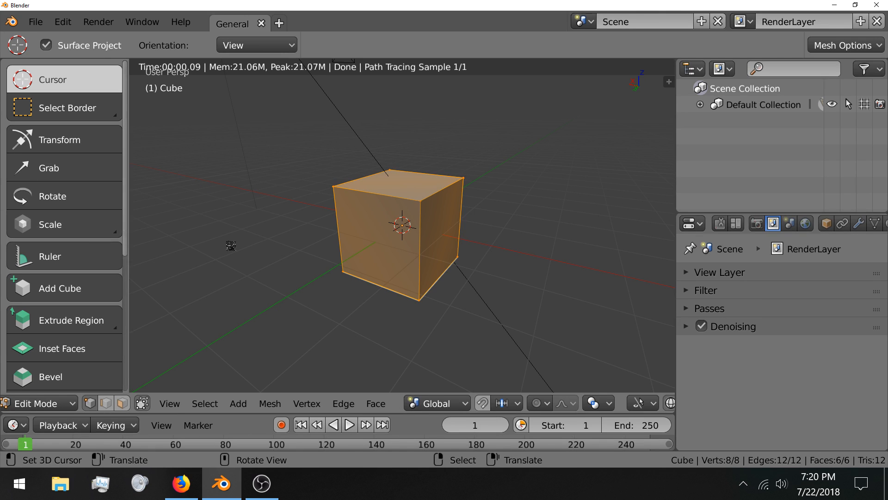
scroll(87, 249, "down", 2)
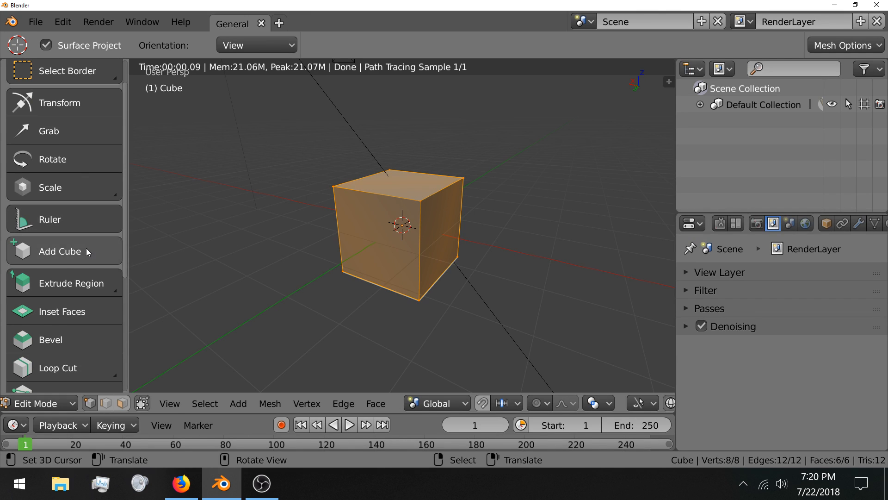
scroll(86, 249, "down", 1)
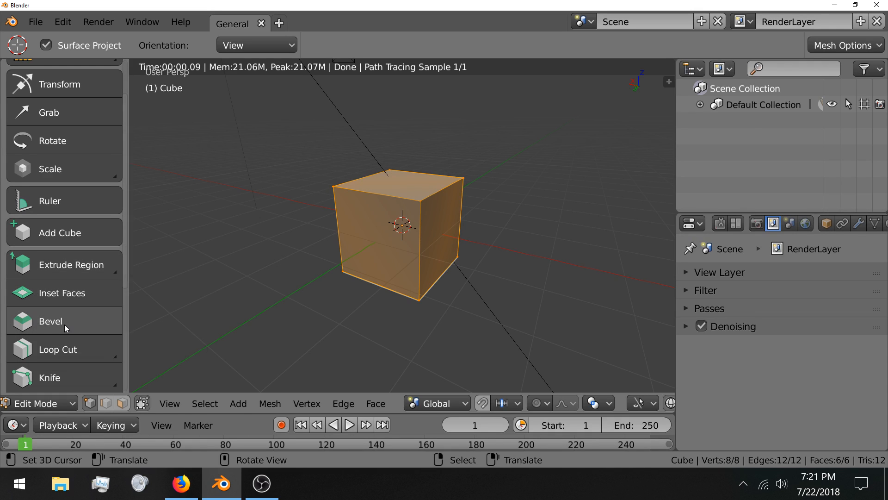
scroll(63, 324, "down", 3)
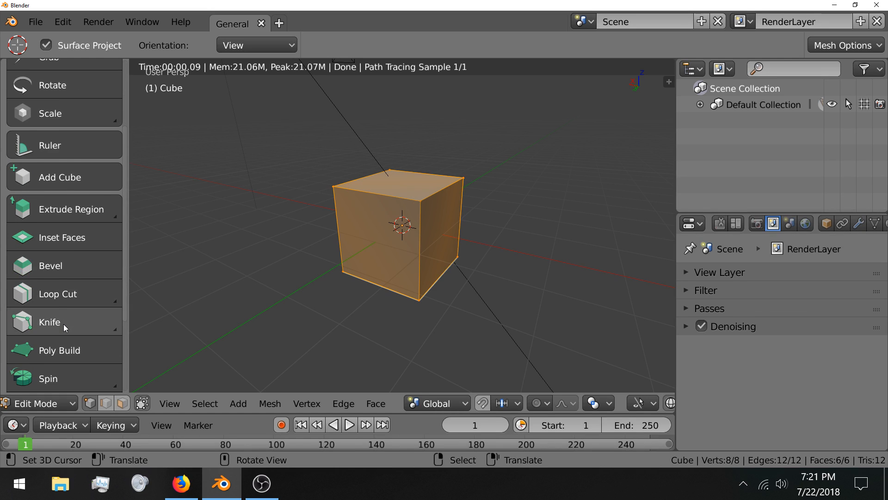
scroll(63, 323, "down", 2)
scroll(63, 324, "down", 4)
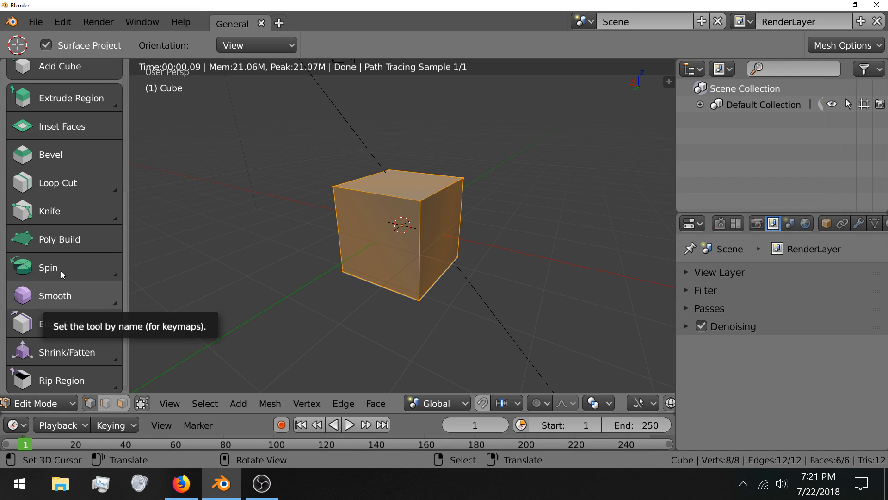
Place five loose vertices in the empty space beside the cube with the Poly Build tool
left_click(74, 239)
left_click(168, 243)
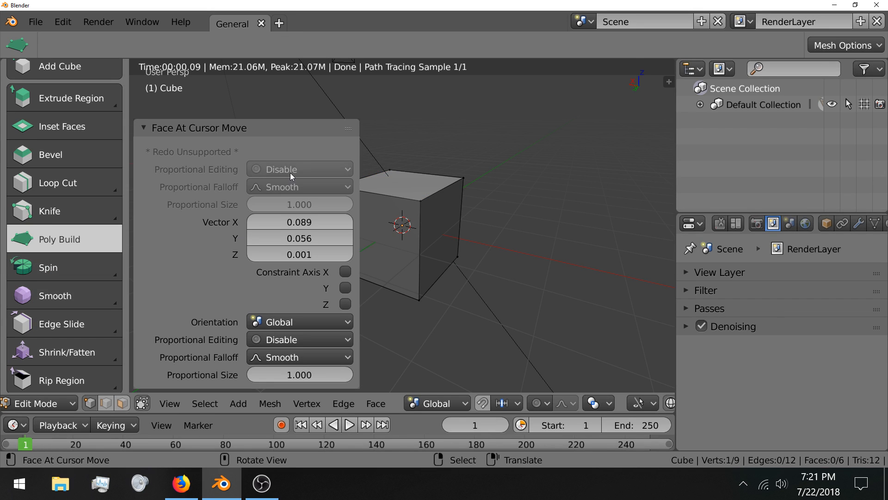
left_click(248, 128)
left_click(230, 232)
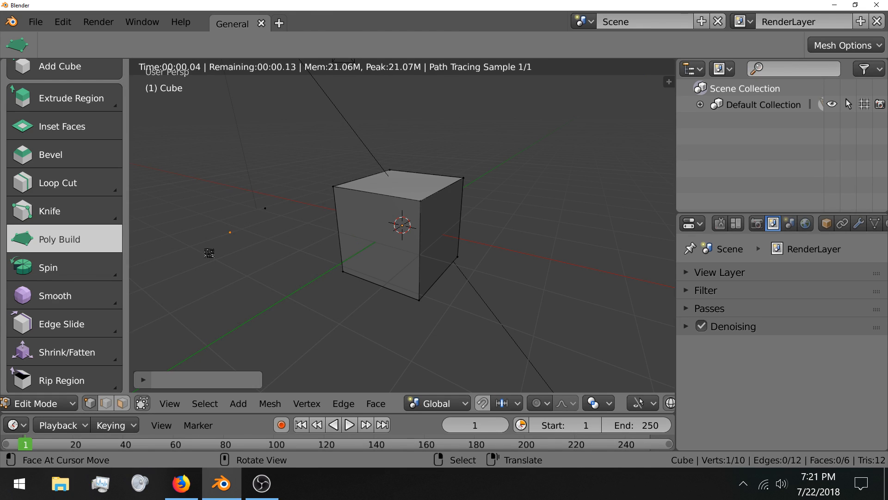
left_click_drag(209, 253, 173, 278)
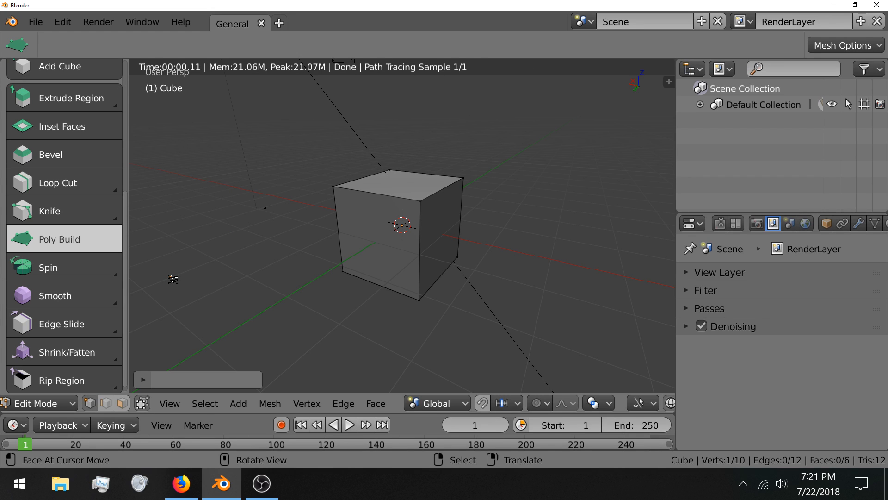
left_click(283, 324)
left_click(312, 225)
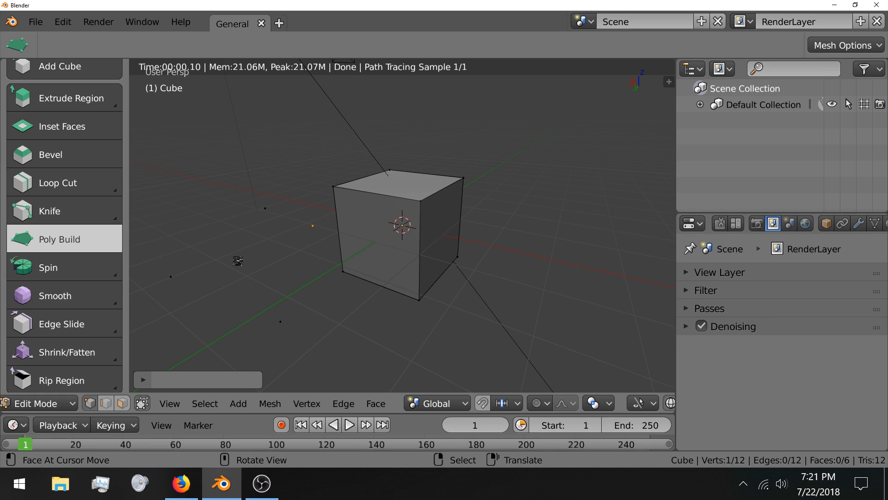
left_click(169, 214)
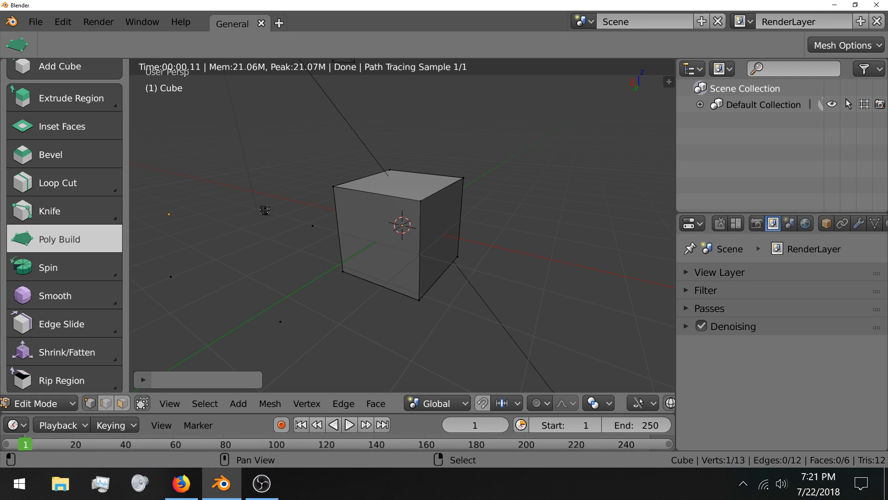
Connect four of the loose vertices beside the cube with three edges in an open chain
left_click(265, 208, "ctrl")
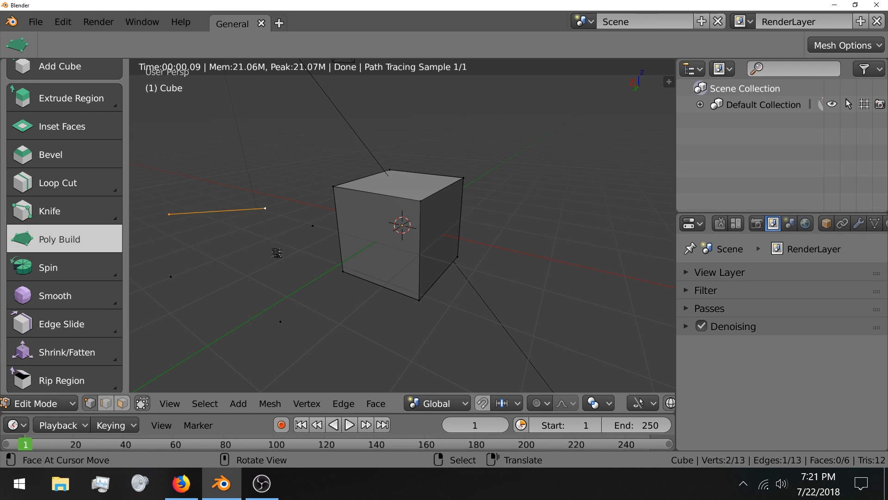
left_click(312, 225, "shift")
left_click(266, 209)
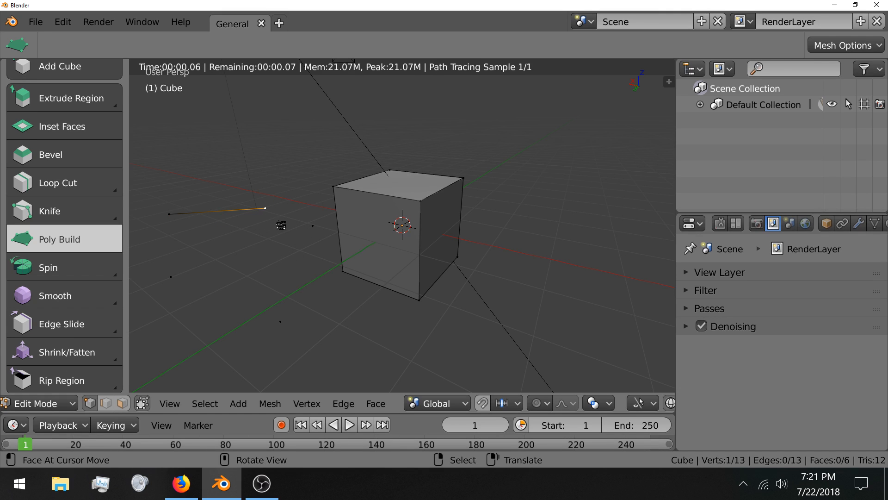
left_click(313, 225, "shift")
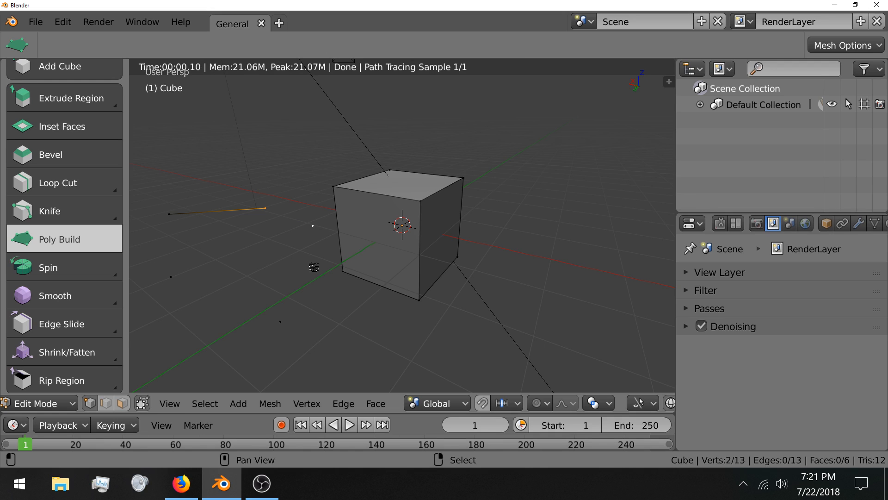
key("f")
right_click(303, 255)
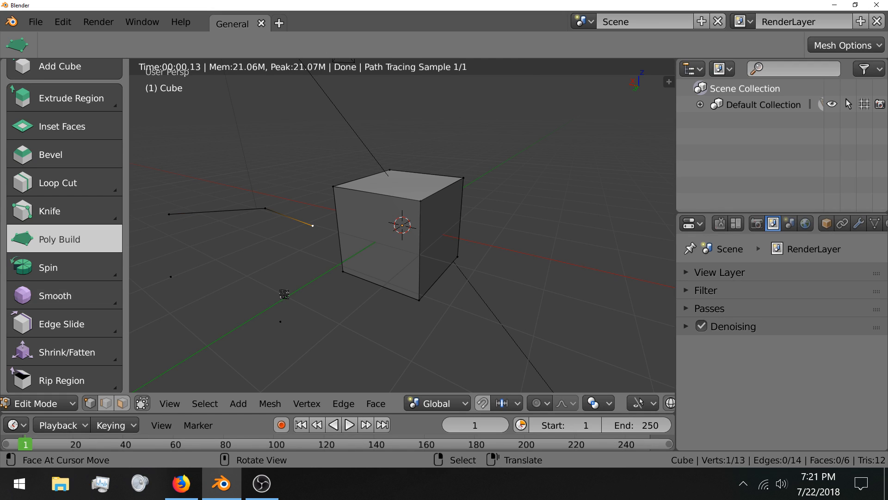
left_click(280, 320)
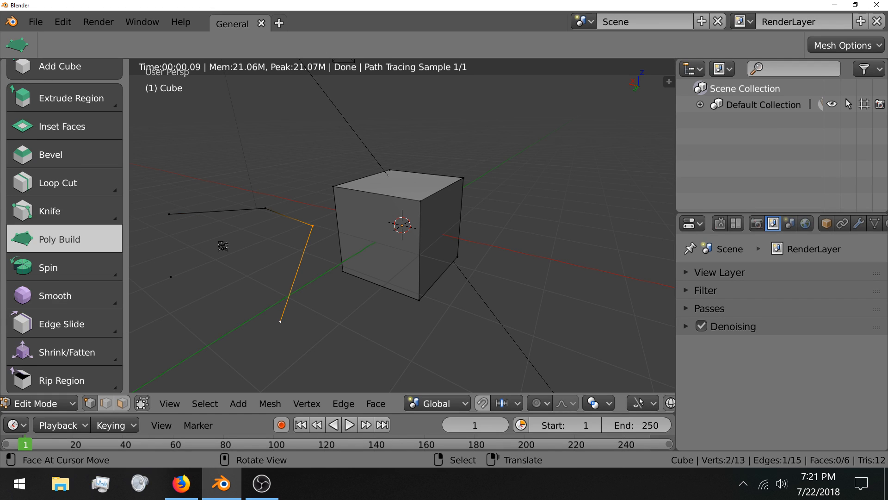
Fill a four-sided face between the four connected vertices beside the cube
right_click(169, 215, "shift")
right_click(264, 210, "shift")
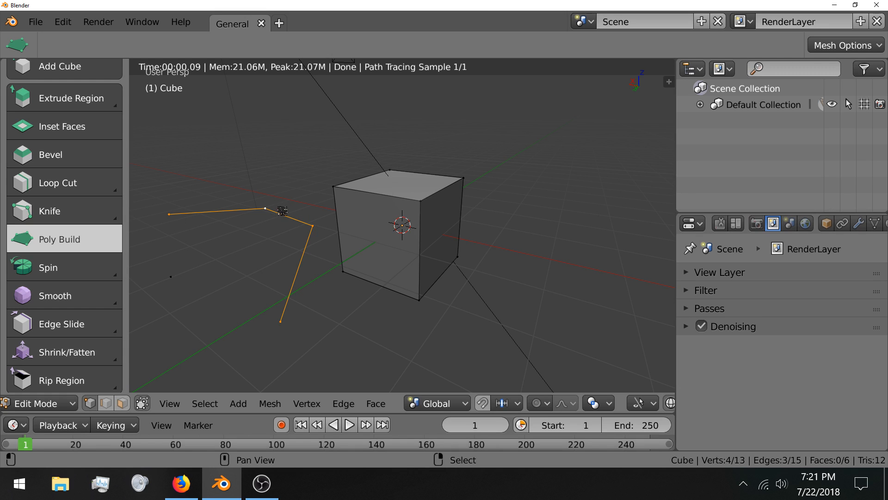
left_click(277, 311)
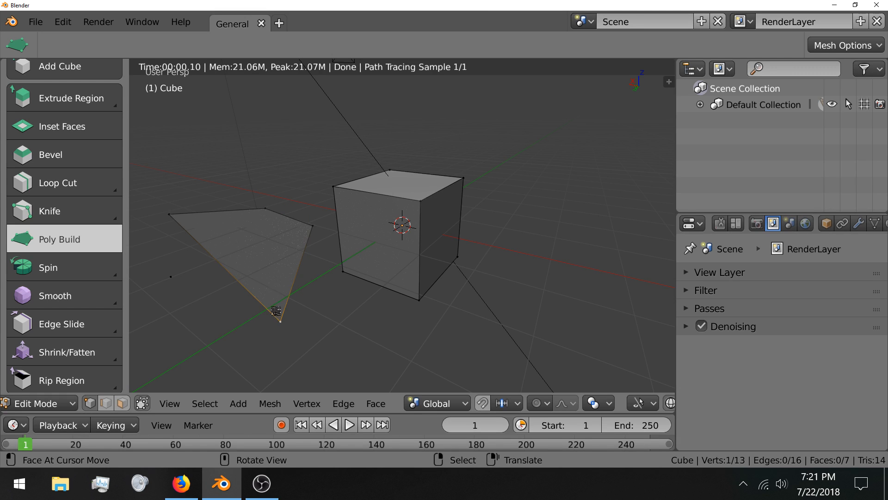
middle_click_drag(276, 311, 311, 272)
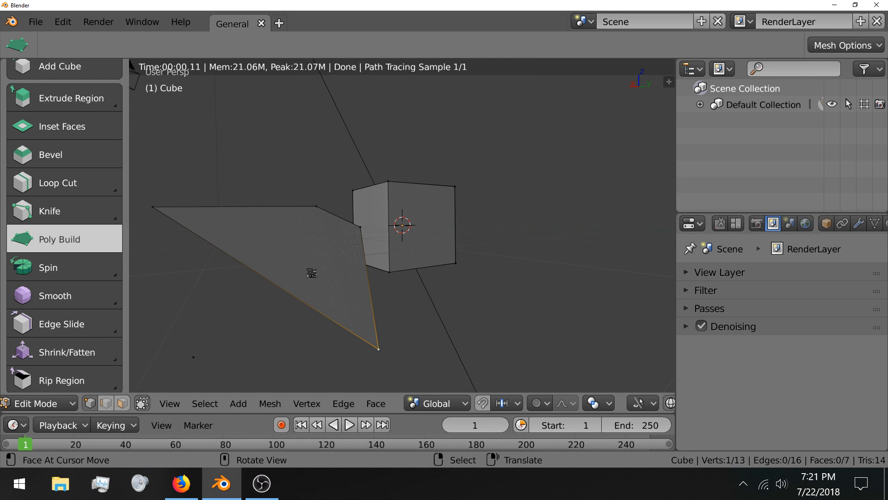
Delete the Poly Build face's vertices and the remaining loose vertex beside the cube
key("x")
left_click(308, 269)
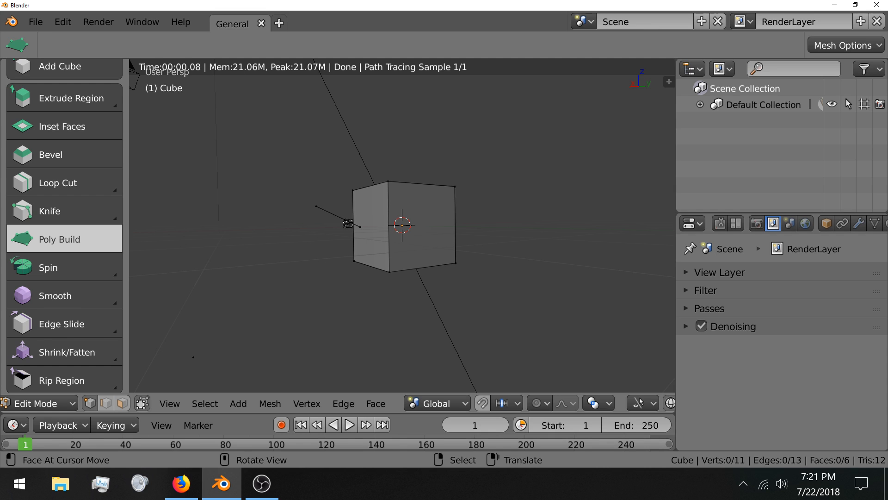
left_click(314, 209, "shift")
key("x")
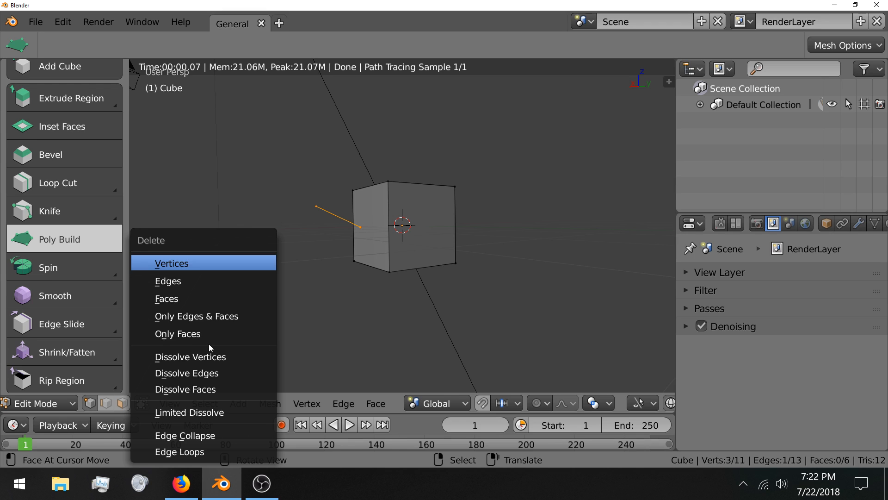
left_click(227, 262)
middle_click_drag(451, 262, 347, 284)
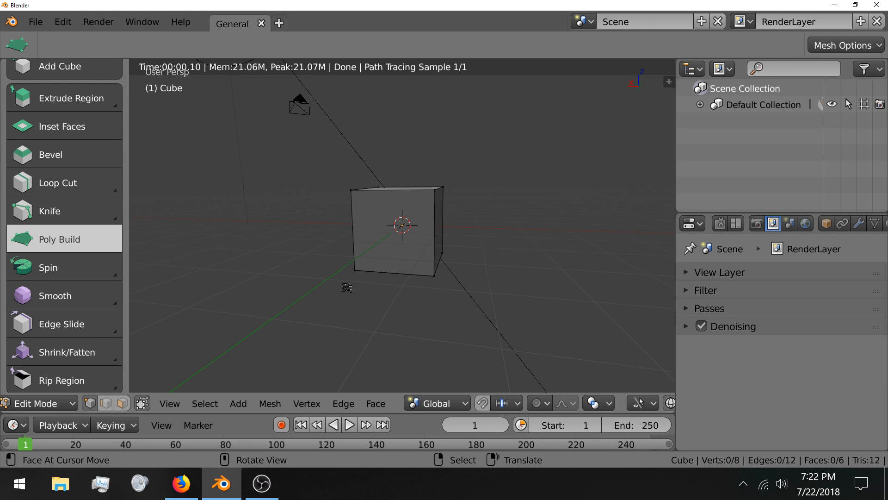
Select the whole cube and bevel all its edges freehand, with an offset large enough to push geometry well beyond the cube
key("a")
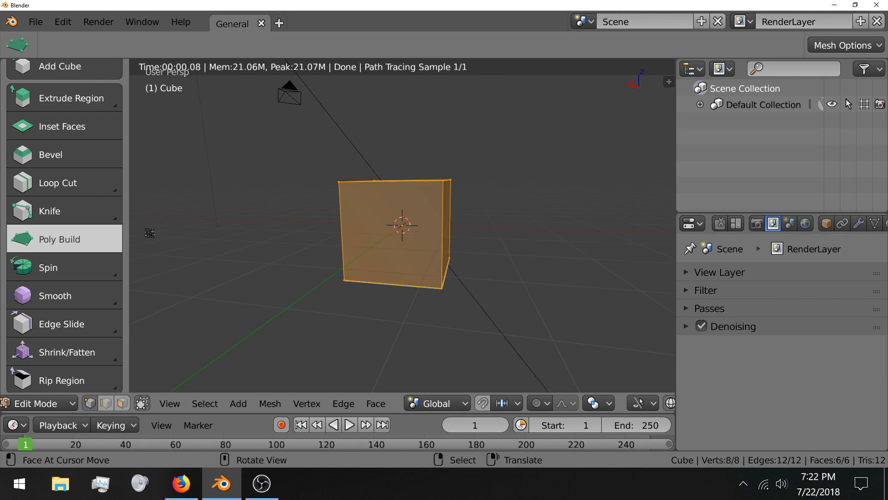
scroll(86, 231, "up", 1)
scroll(82, 230, "up", 1)
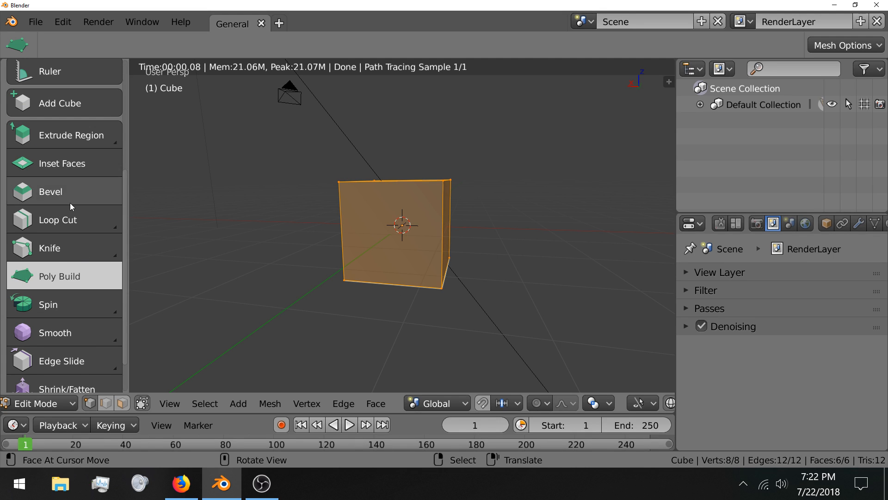
left_click(70, 202)
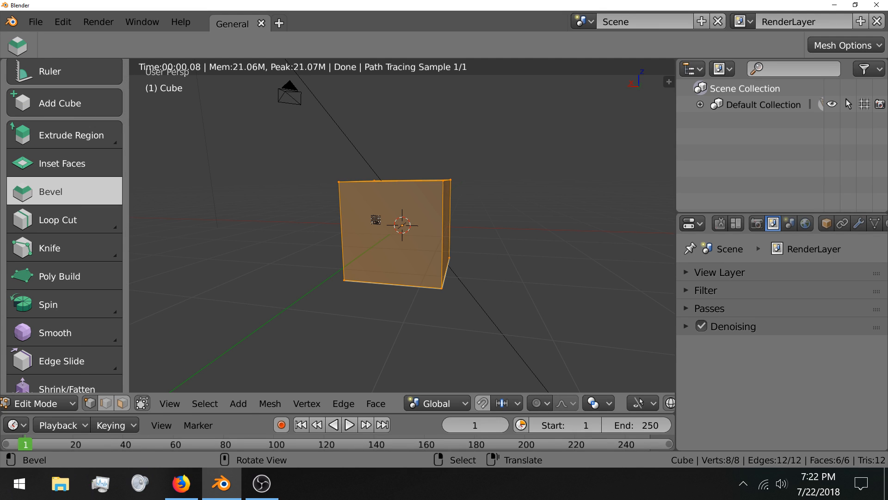
left_click_drag(376, 220, 299, 230)
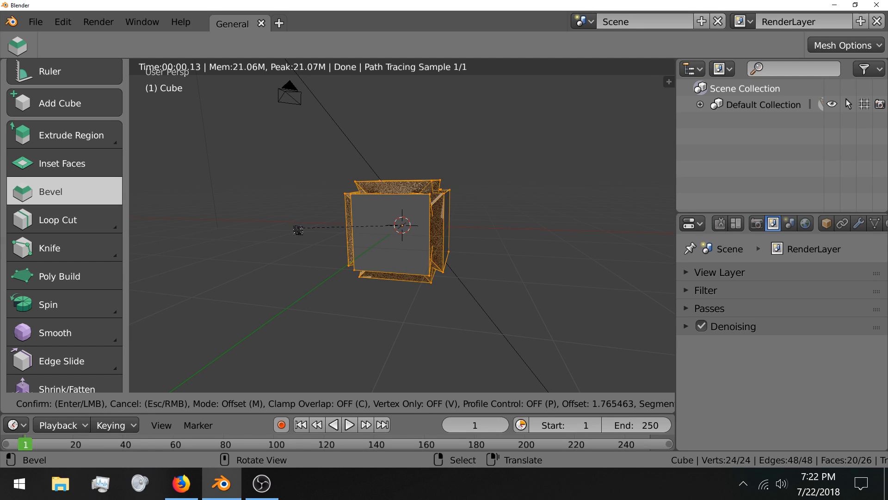
left_click_drag(298, 230, 320, 224)
scroll(482, 238, "up", 4)
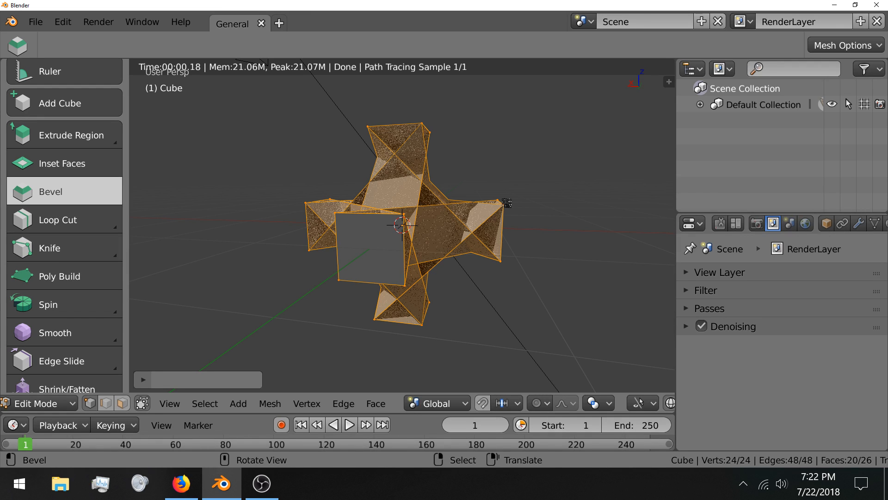
Bevel the whole spiky mesh two more times, with offsets of about 1.58 and about 0.59
left_click_drag(507, 203, 315, 241)
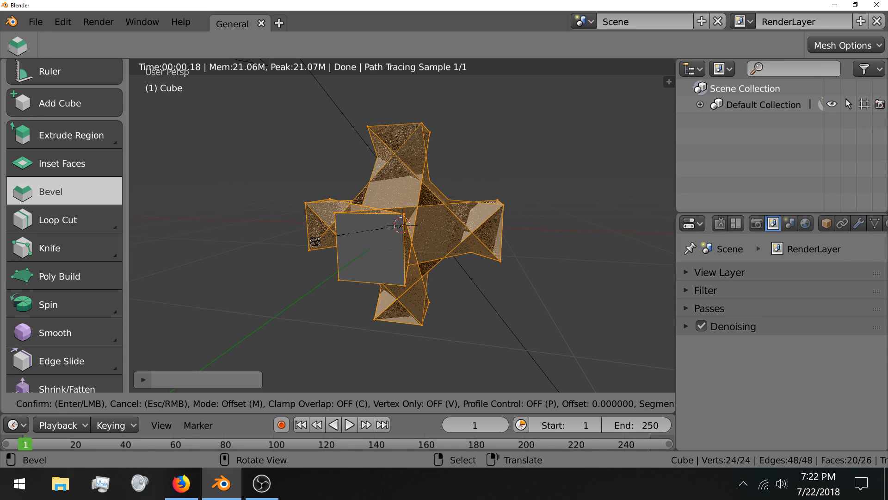
left_click_drag(315, 242, 657, 238)
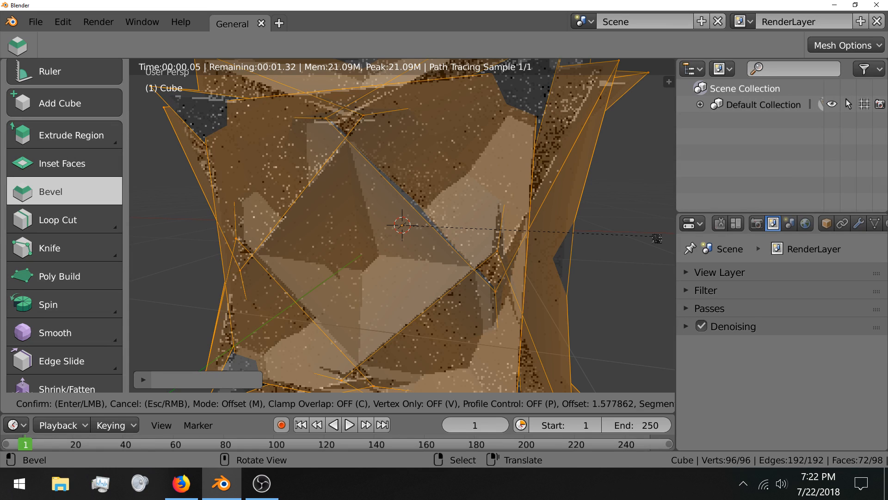
left_click_drag(657, 238, 639, 225)
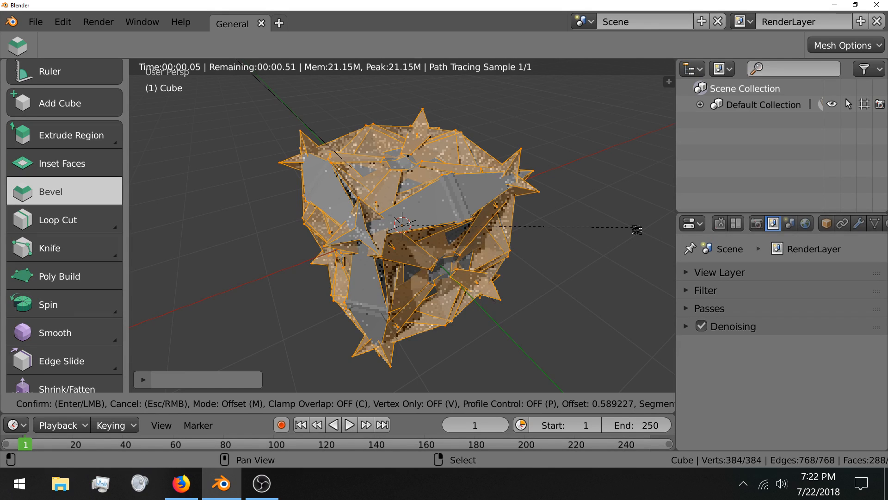
left_click(416, 266)
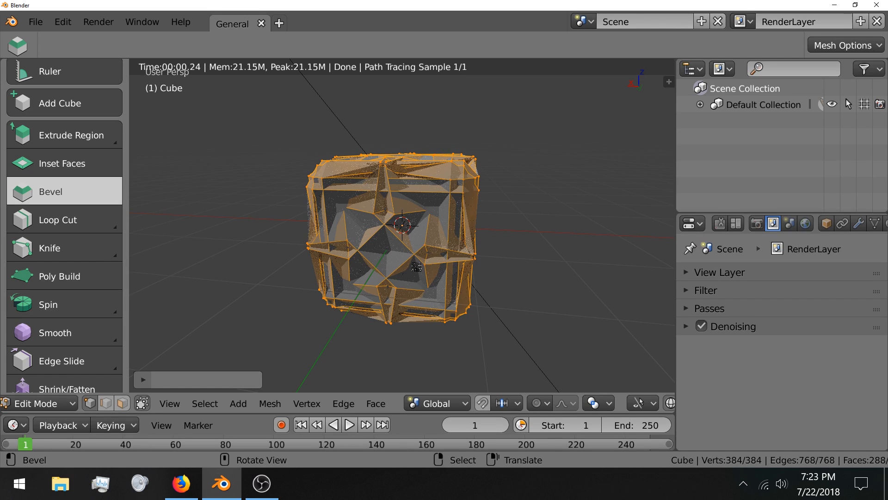
middle_click_drag(416, 267, 401, 154)
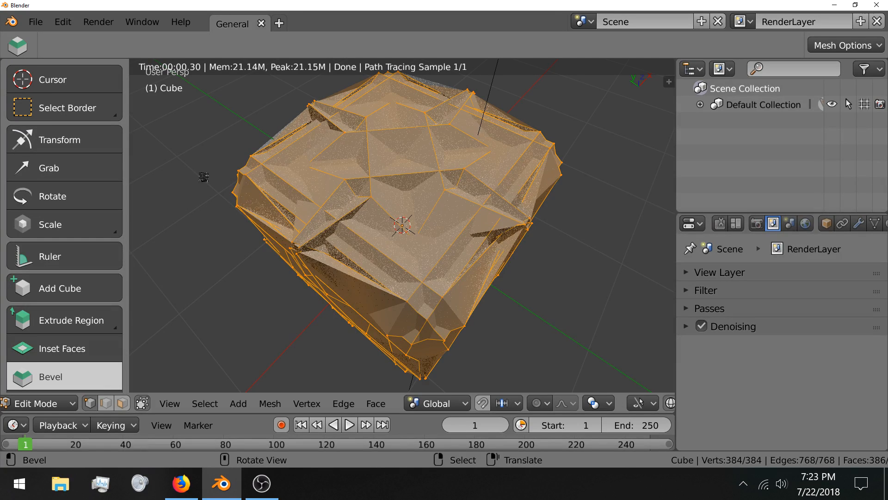
Remove doubles from the whole beveled mesh with a merge distance of 0.070
scroll(65, 137, "down", 5)
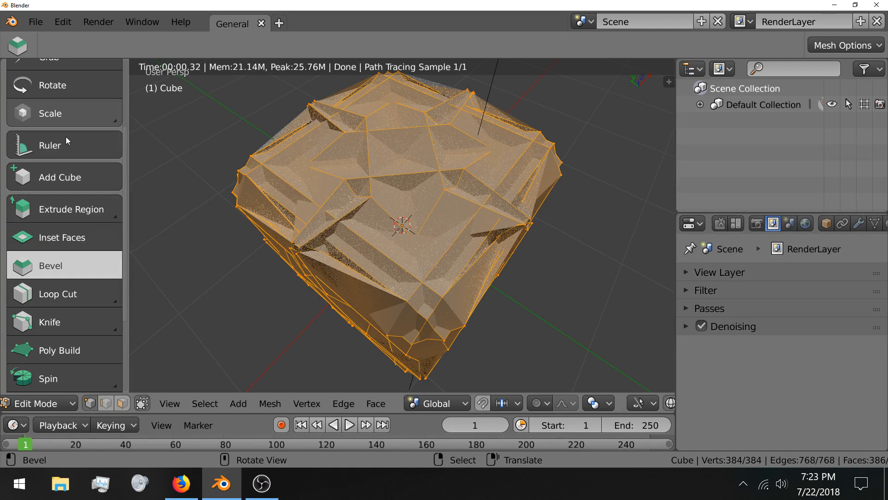
scroll(66, 137, "down", 5)
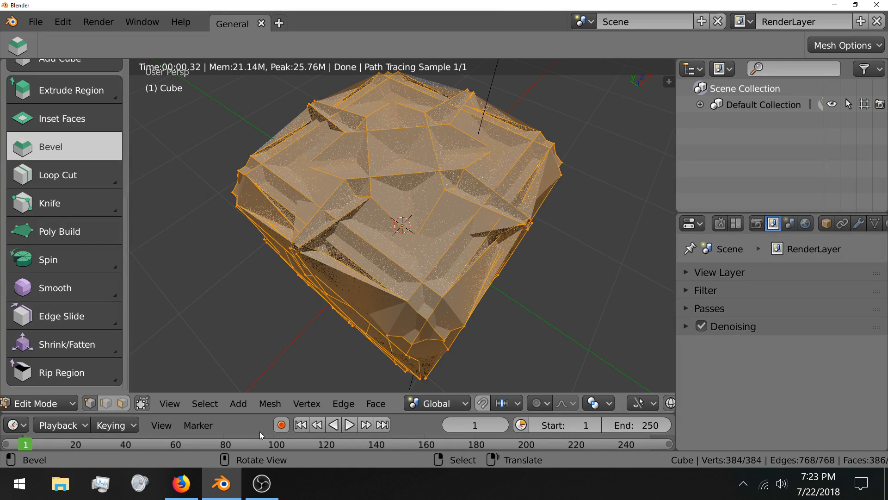
left_click(269, 402)
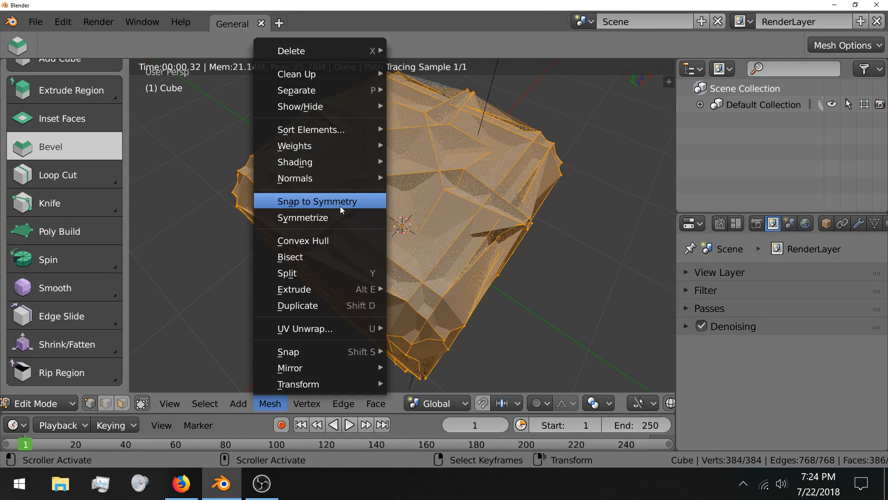
mouse_move(358, 180)
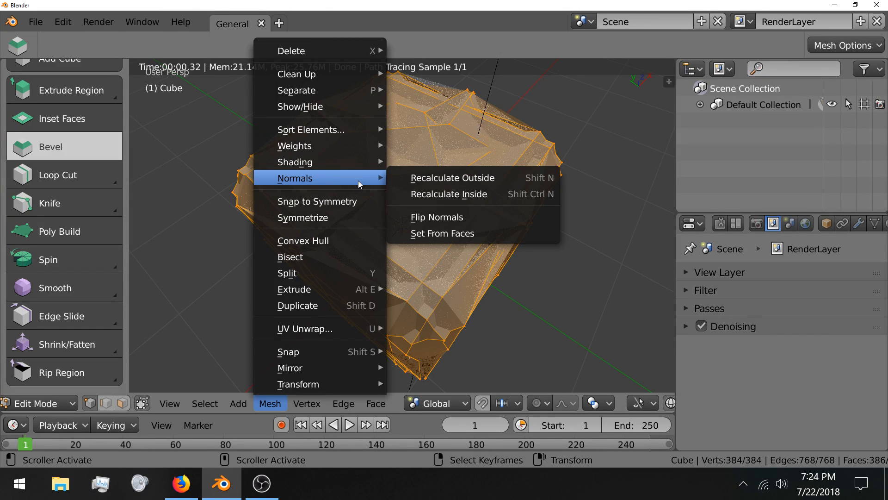
mouse_move(352, 74)
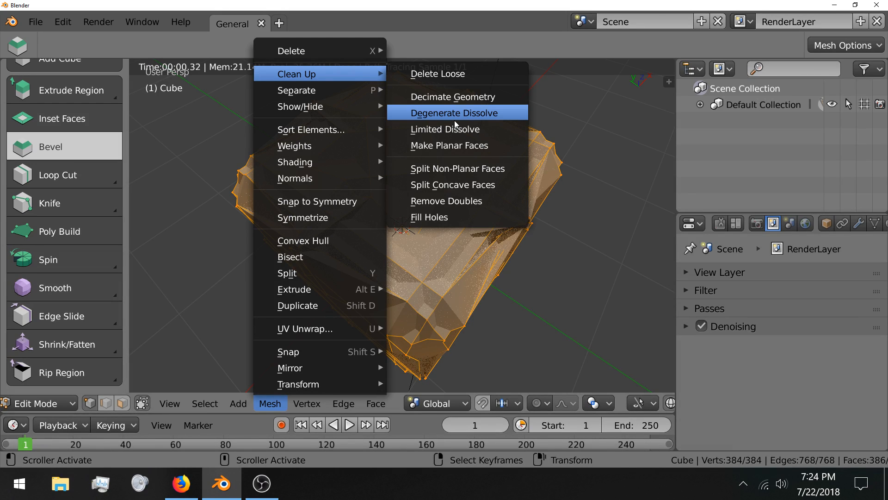
left_click(446, 200)
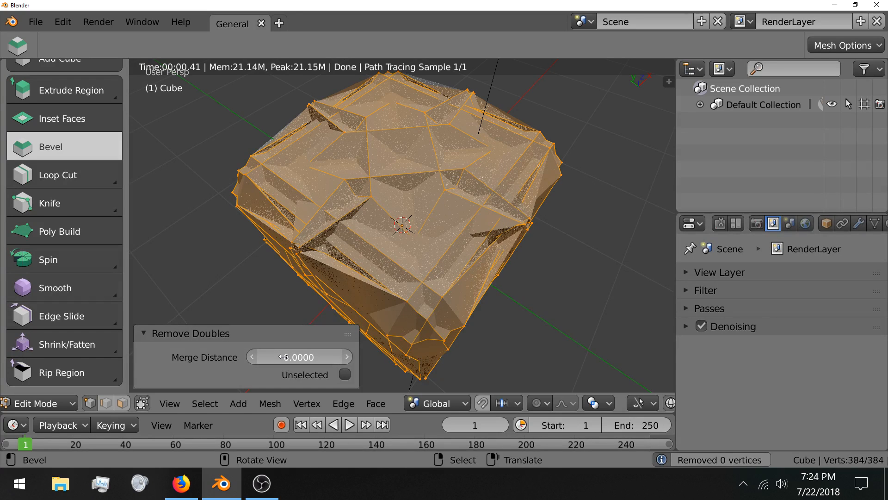
left_click_drag(284, 357, 351, 359)
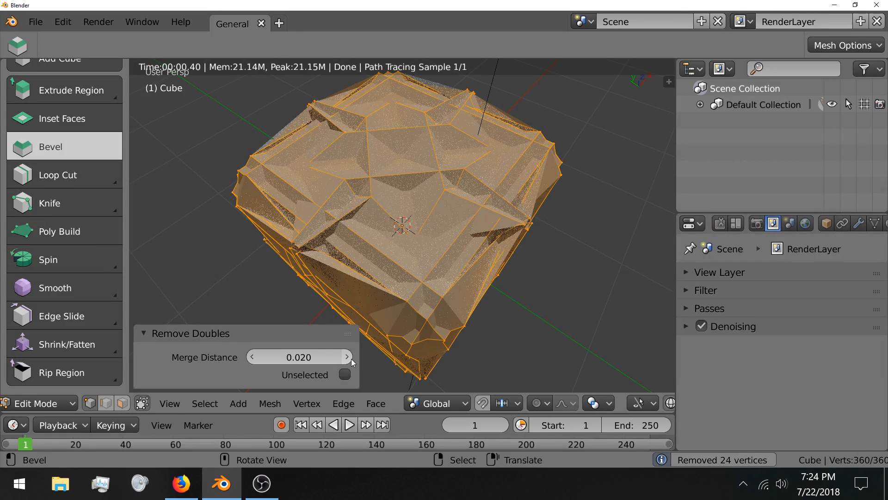
left_click(351, 358)
left_click(351, 359)
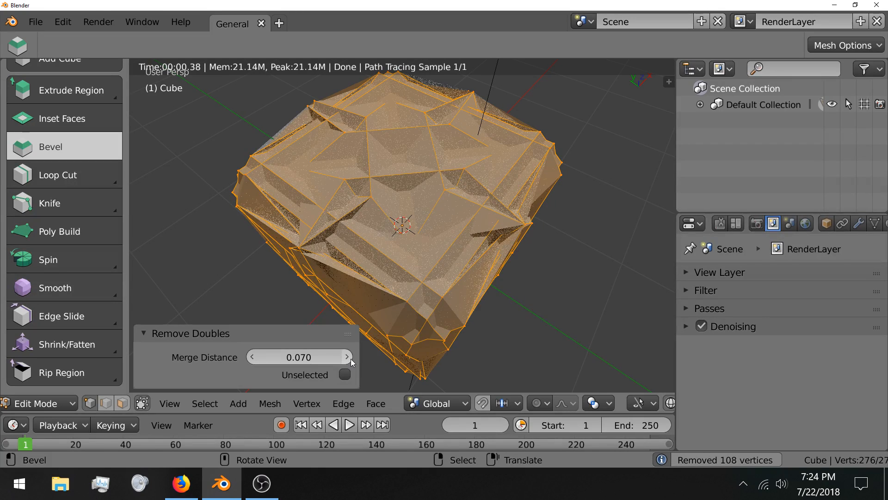
left_click(842, 45)
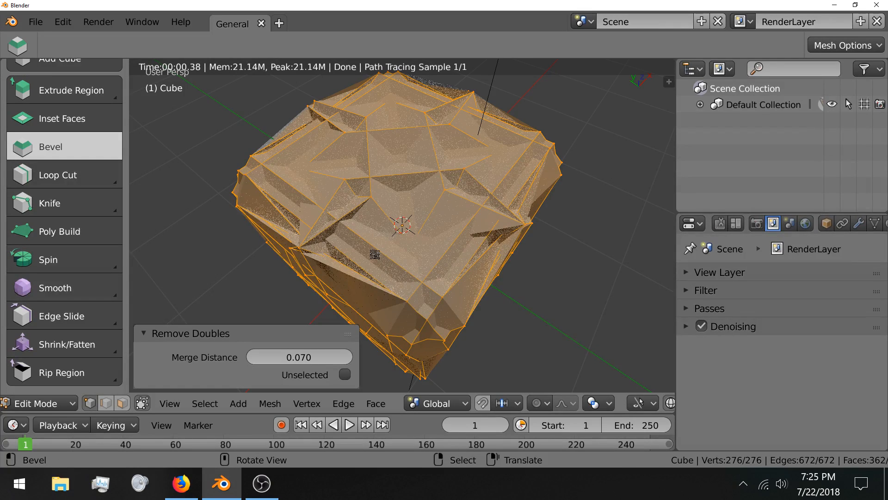
middle_click_drag(375, 254, 418, 184)
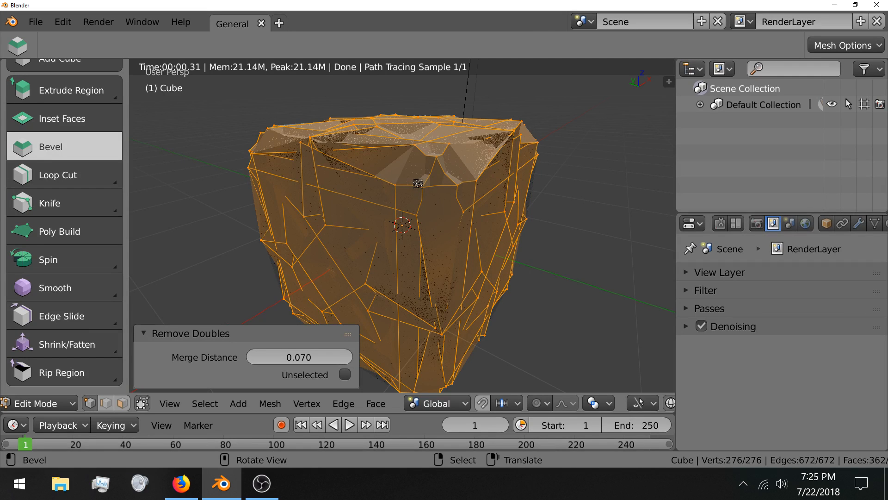
Add a Remesh modifier in Sharp mode to the beveled cube in Object Mode, and return to Edit Mode with solid shading
key("Tab")
middle_click_drag(417, 183, 503, 206)
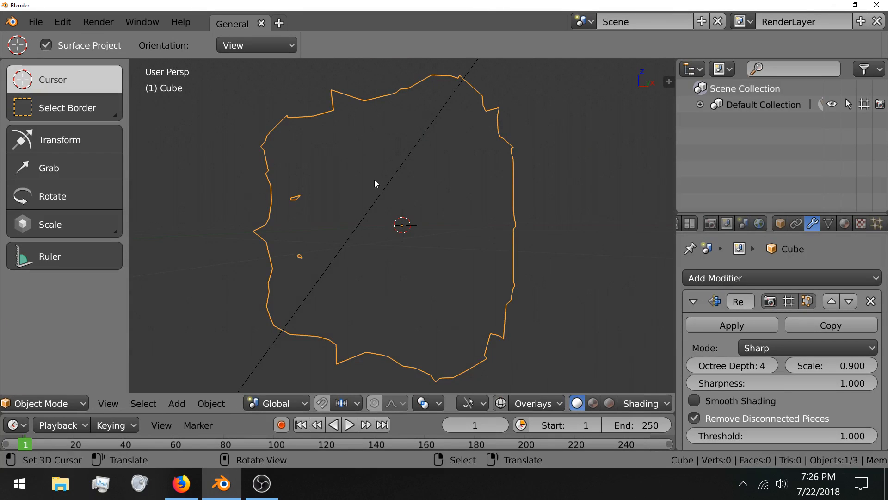
key("Tab")
middle_click_drag(375, 180, 374, 194)
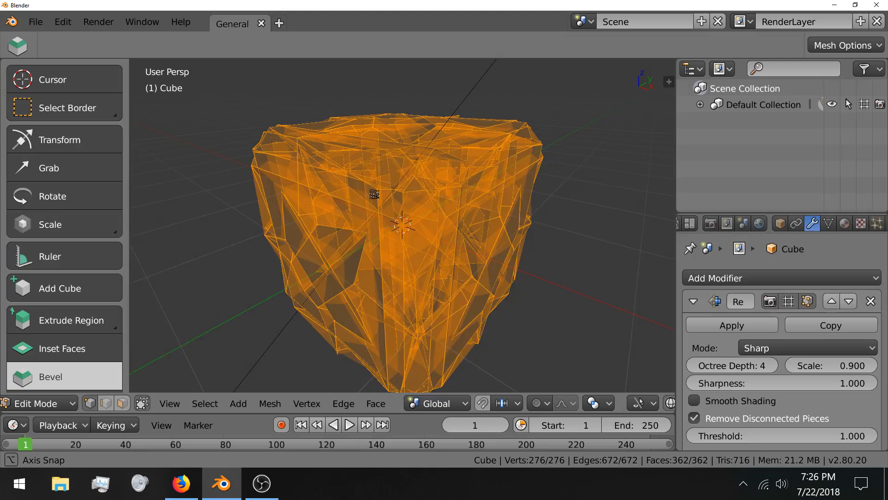
middle_click_drag(374, 195, 356, 166)
scroll(356, 165, "up", 4)
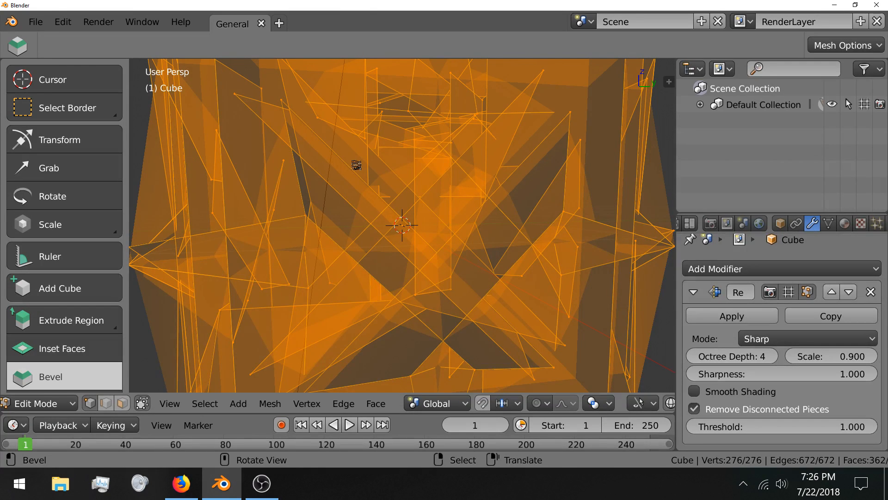
Deselect the mesh and set the Pose keymap's Alt A (De)select All shortcut to A in the input preferences
key("a")
key("ctrl+alt+u")
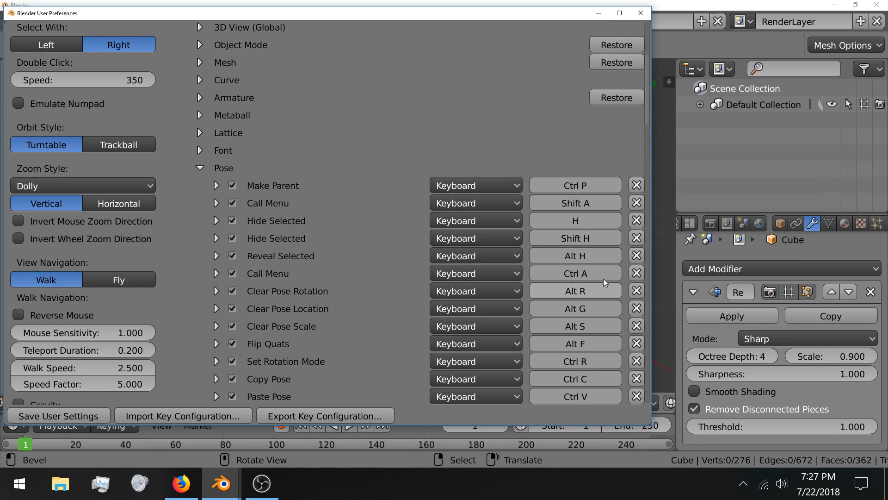
scroll(598, 298, "down", 5)
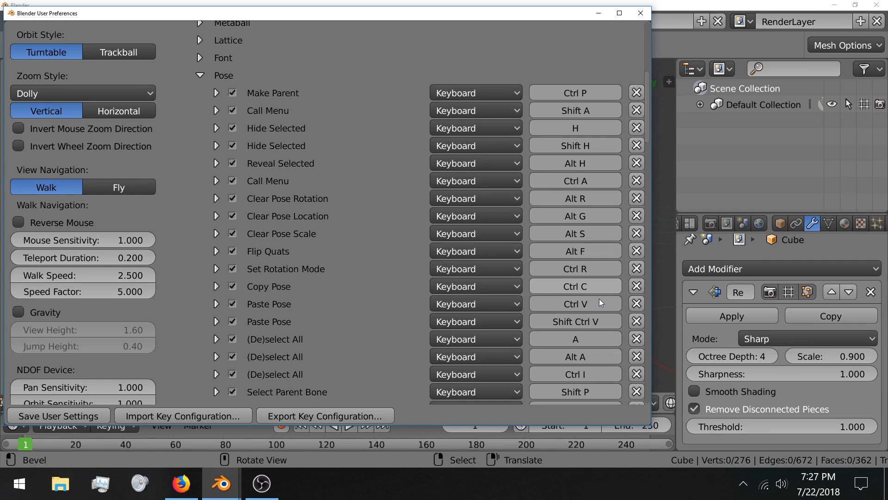
Switch to the YouTube live dashboard in Firefox to check the stream, and return to Blender, closing the user preferences
key("alt+Tab")
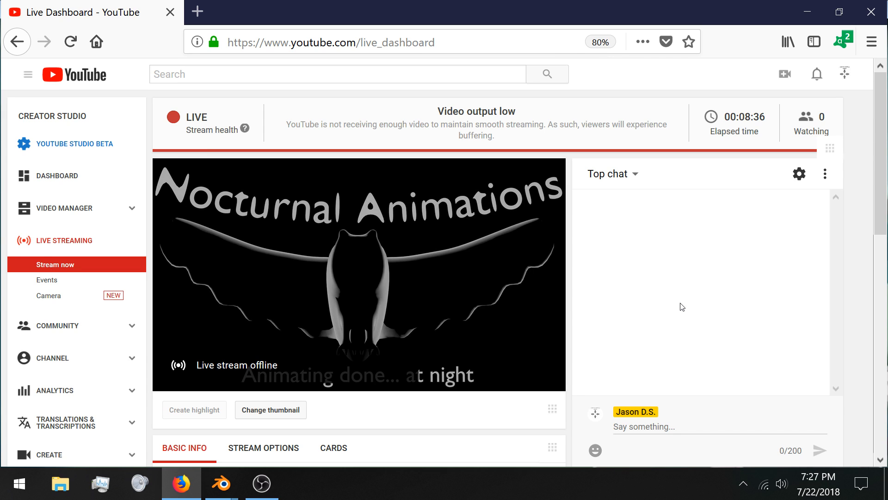
left_click(231, 490)
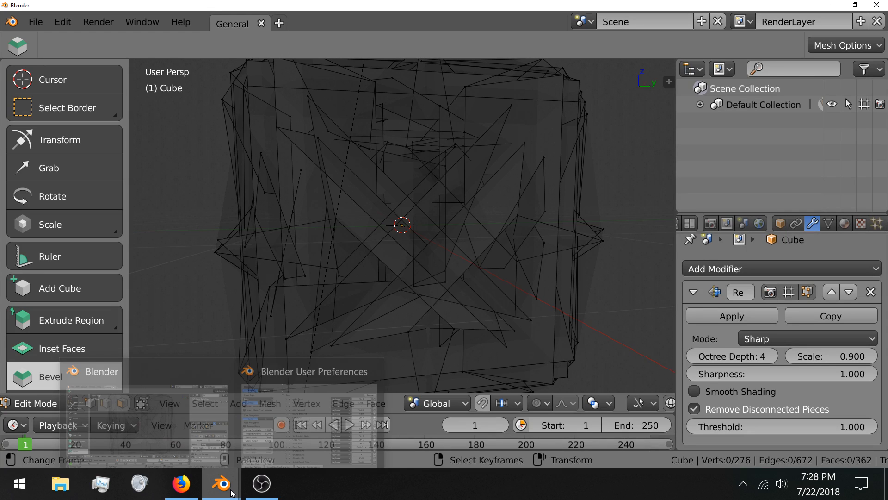
left_click(308, 417)
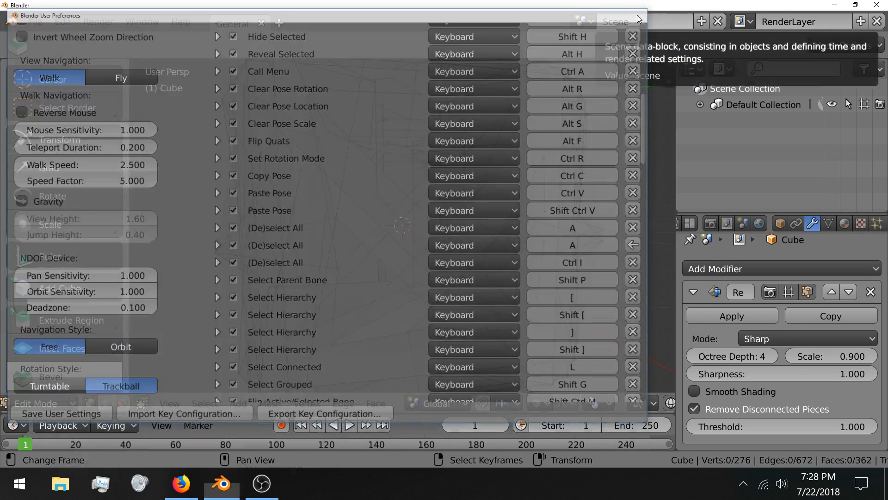
Select the whole mesh and examine the Mesh keymap's selection shortcuts in the input preferences, putting the preferences window away when done
key("a")
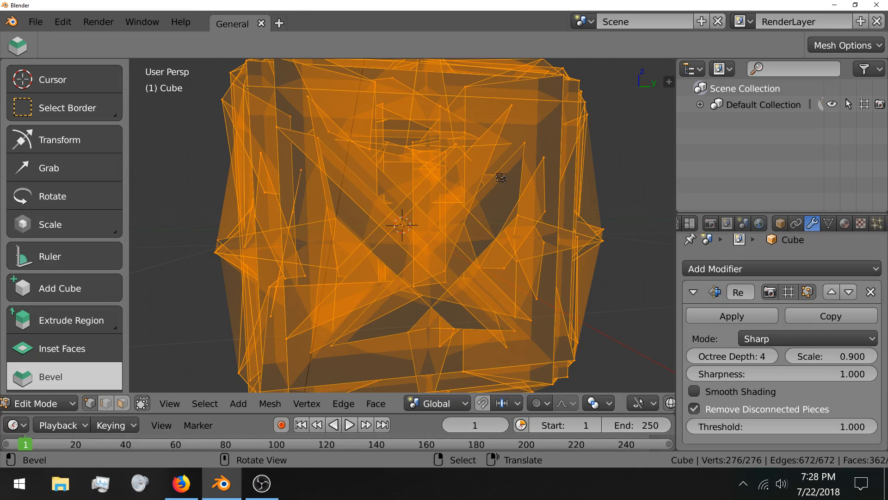
key("ctrl+alt+u")
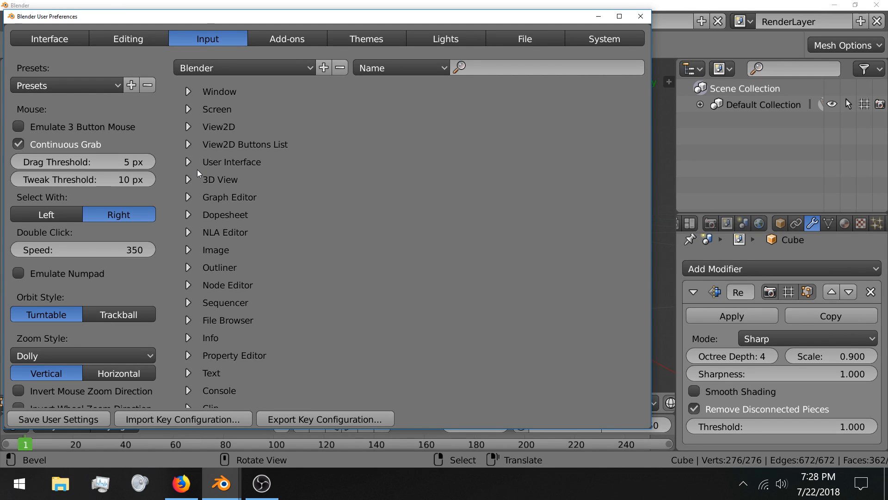
scroll(194, 189, "down", 6)
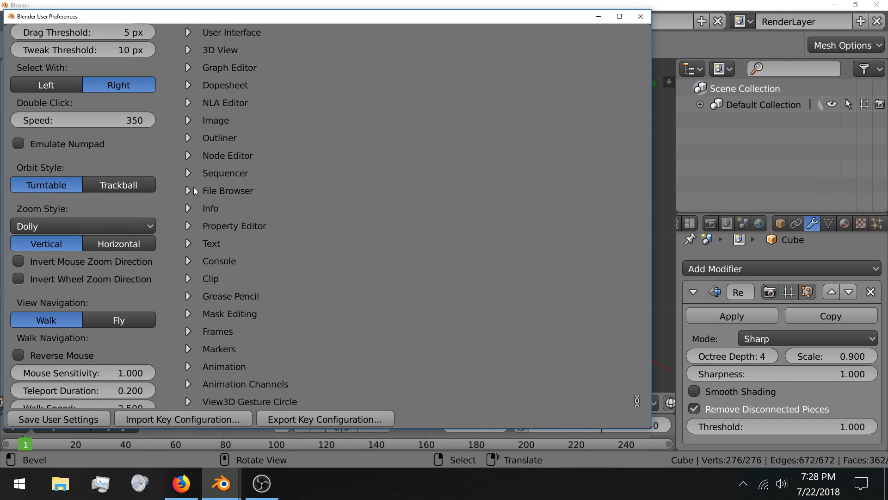
scroll(193, 188, "down", 4)
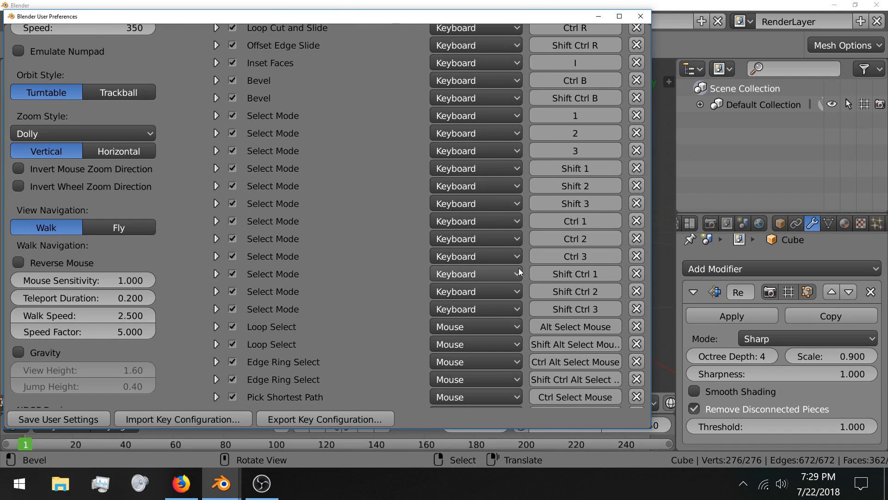
scroll(260, 321, "down", 7)
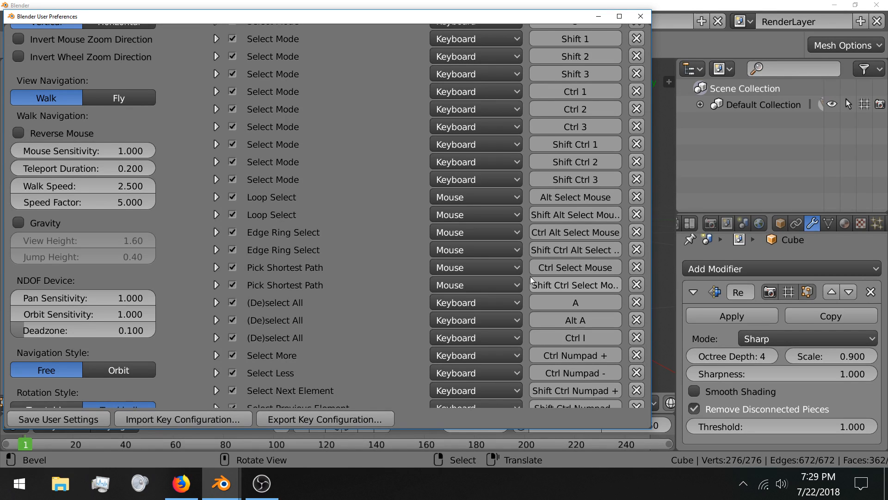
scroll(260, 237, "up", 8)
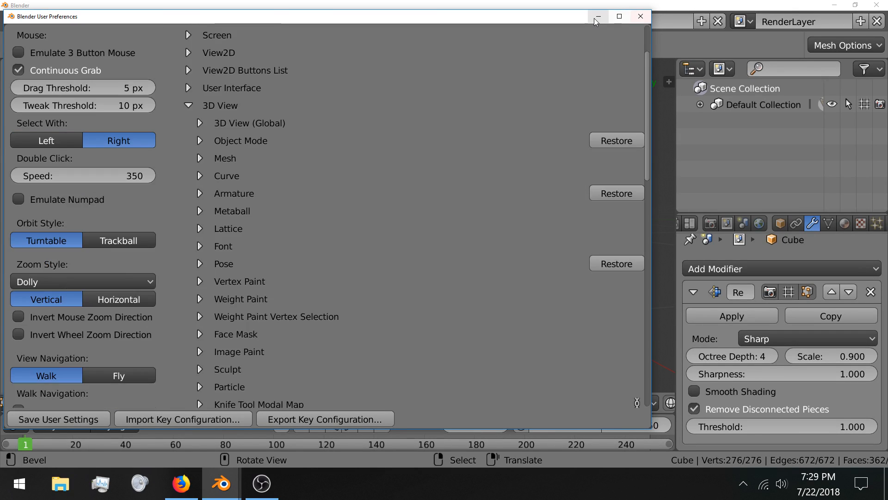
left_click(596, 20)
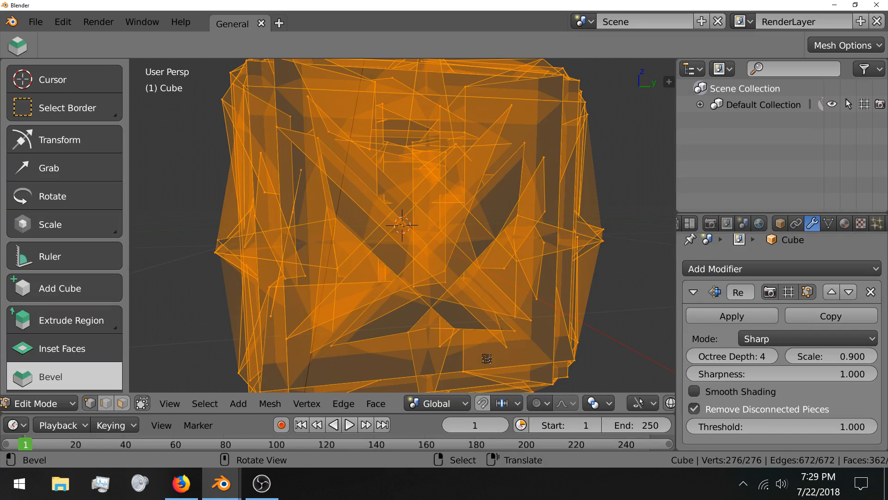
Return the cube to Object Mode and switch the viewport to rendered shading
key("Tab")
middle_click_drag(473, 299, 485, 284)
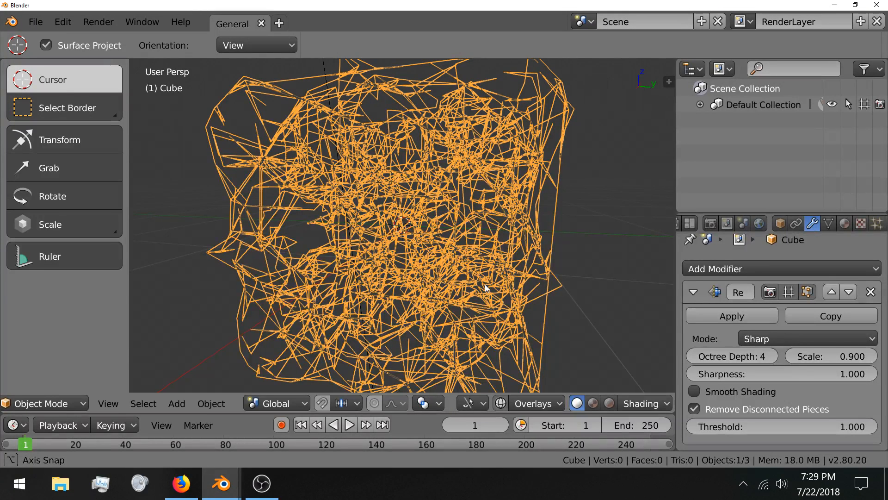
middle_click_drag(486, 288, 606, 406)
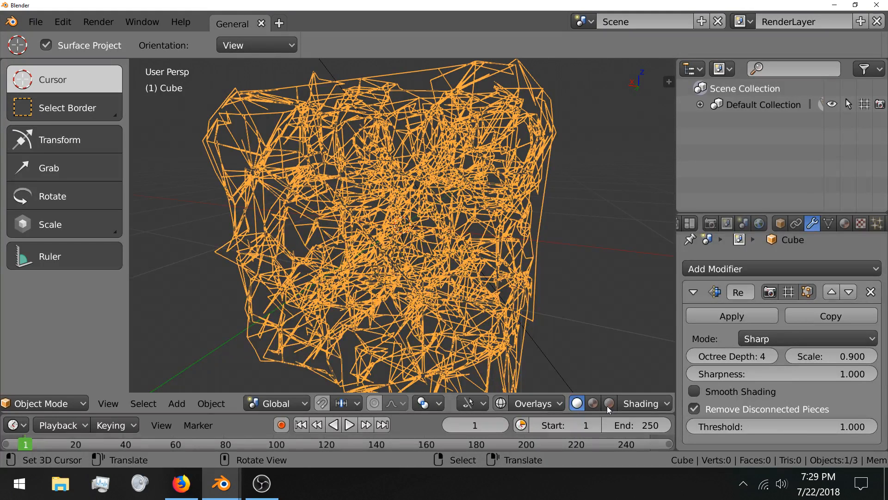
left_click(609, 403)
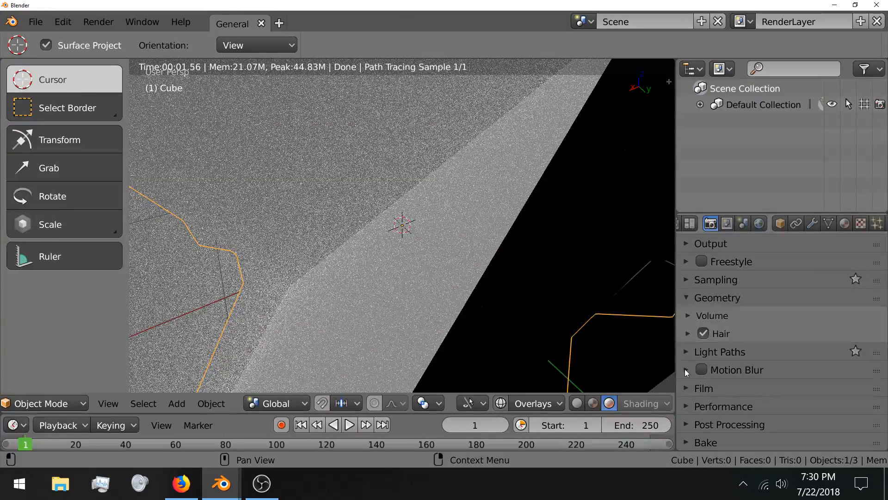
Enable motion blur in the scene's render settings and toggle the cube's own motion blur option
left_click(685, 370)
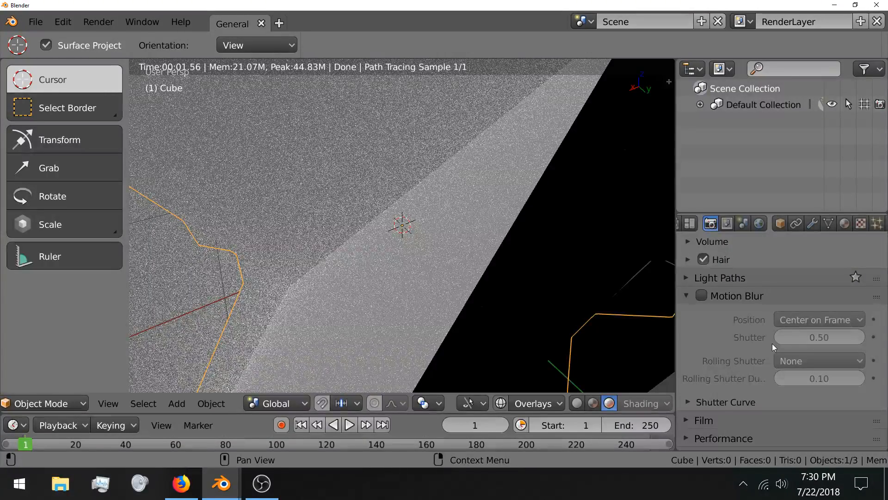
left_click(702, 296)
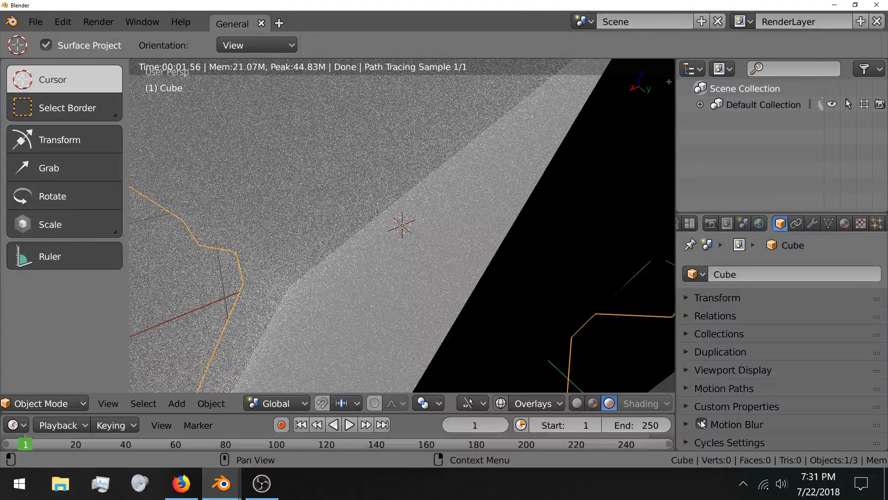
left_click(701, 424)
right_click(704, 396)
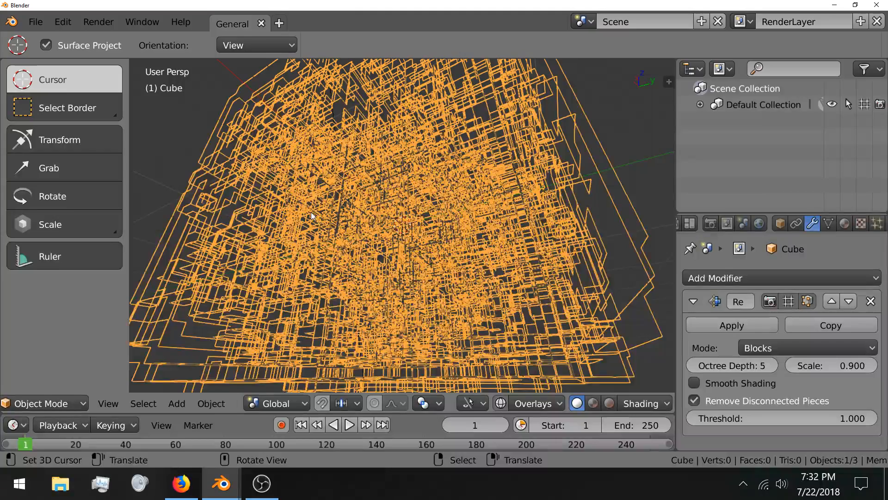
Add a plane mesh to the scene as a ground surface beneath the remeshed cube
middle_click_drag(311, 212, 314, 225)
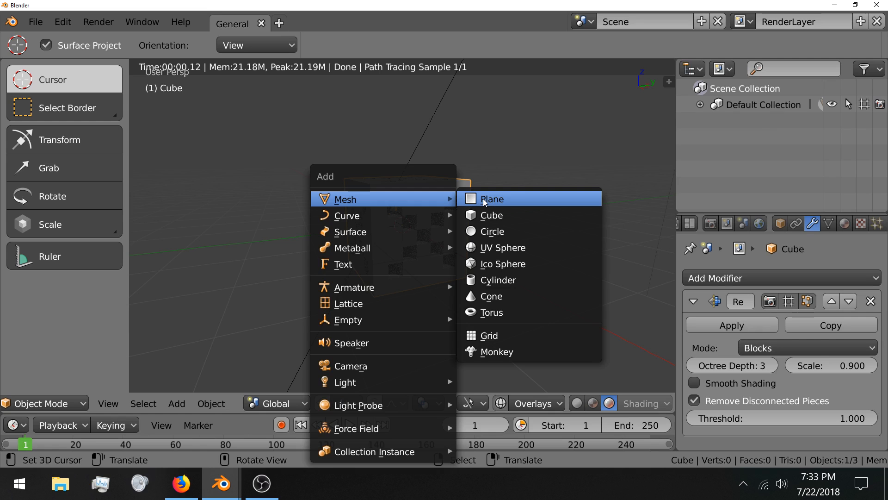
left_click(485, 202)
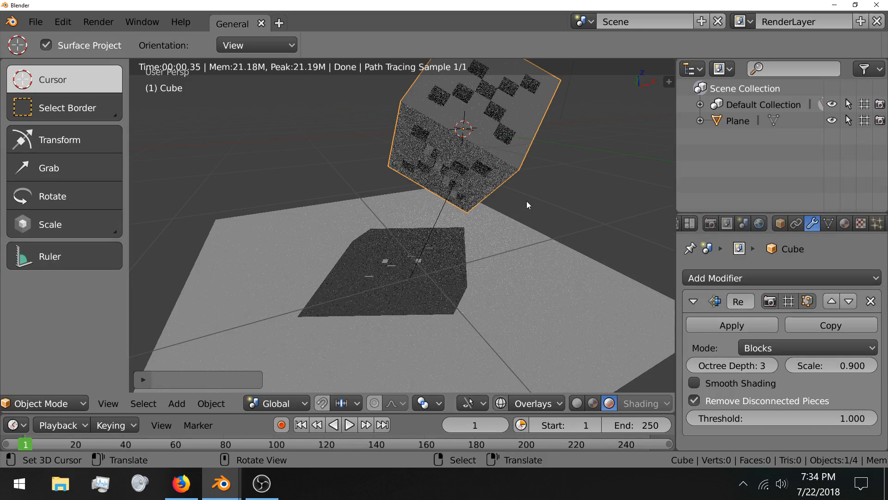
Try adding a Compositing workspace
left_click(223, 493)
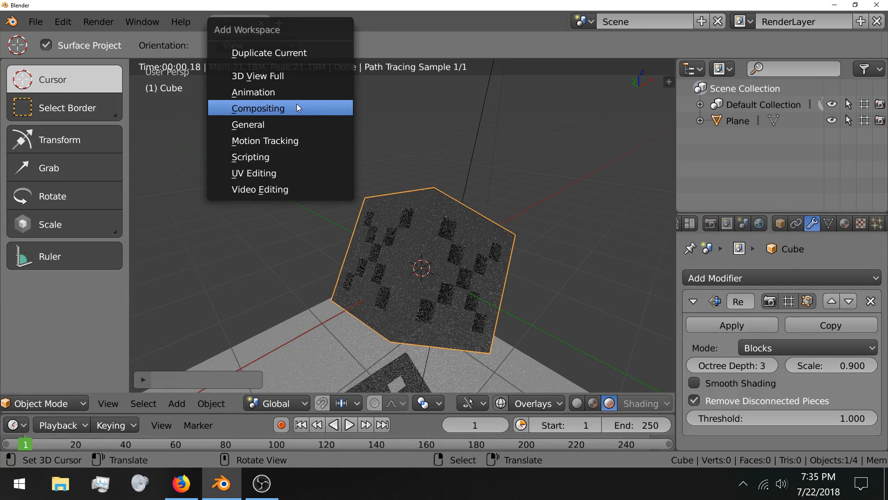
left_click(297, 107)
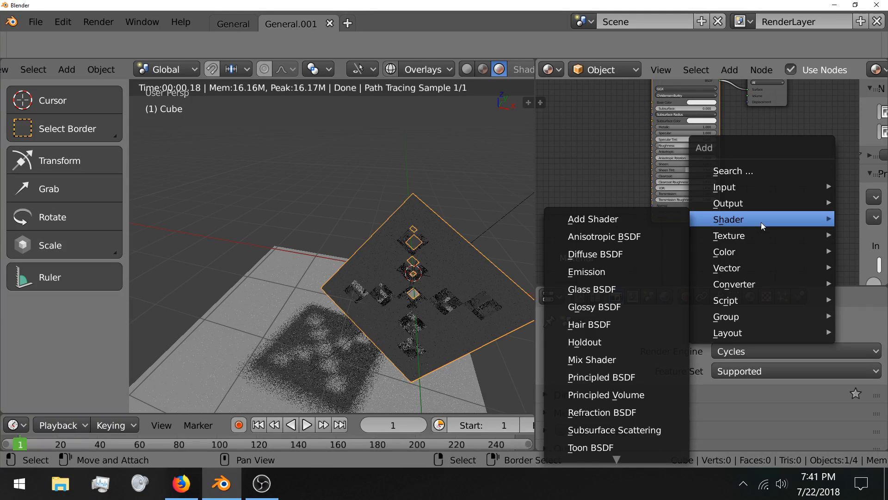
Add a Subsurface Scattering shader to the cube's material nodes and set its falloff to Gaussian
left_click(646, 383)
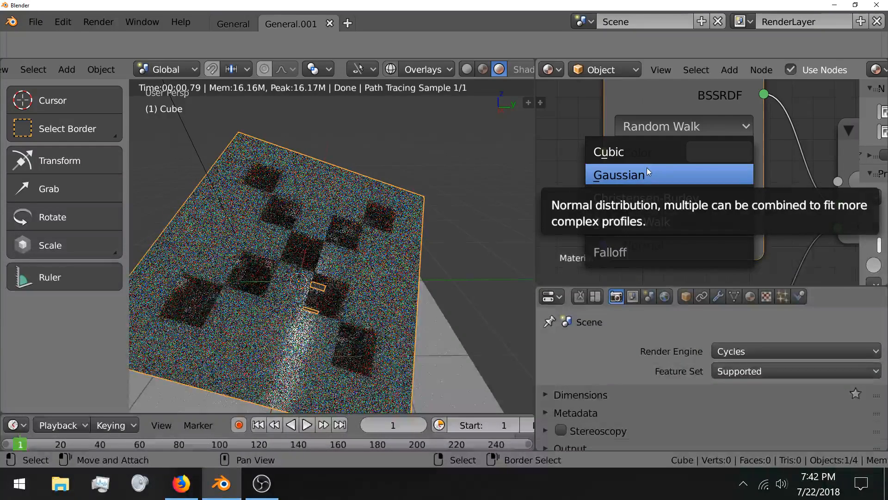
left_click(647, 174)
left_click(656, 126)
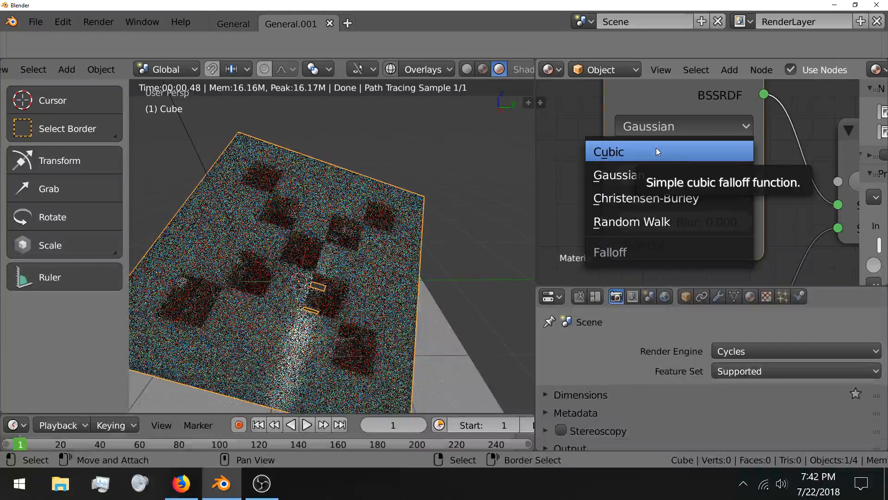
left_click(712, 175)
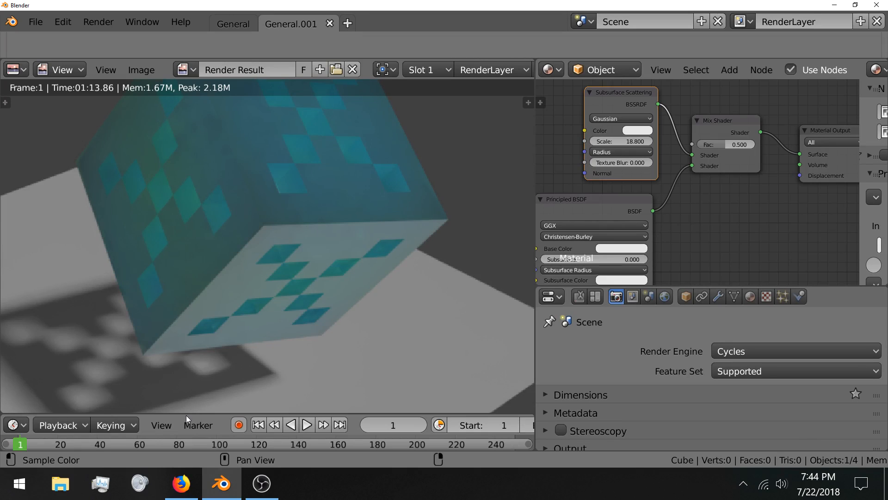
Open the choices of workspace types that can be added alongside the General workspace
mouse_move(212, 481)
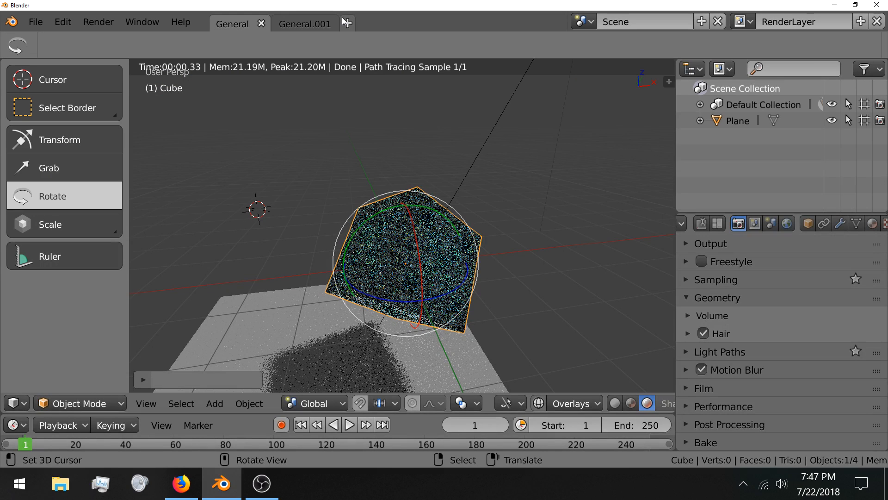
left_click(346, 23)
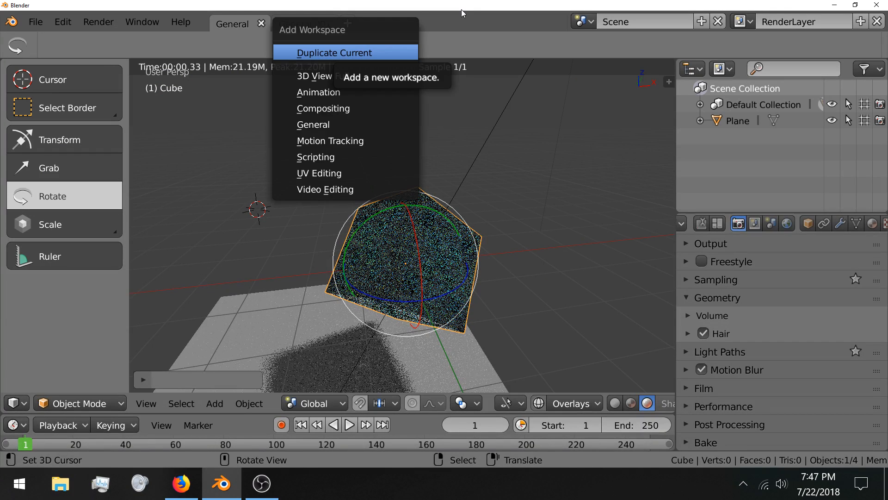